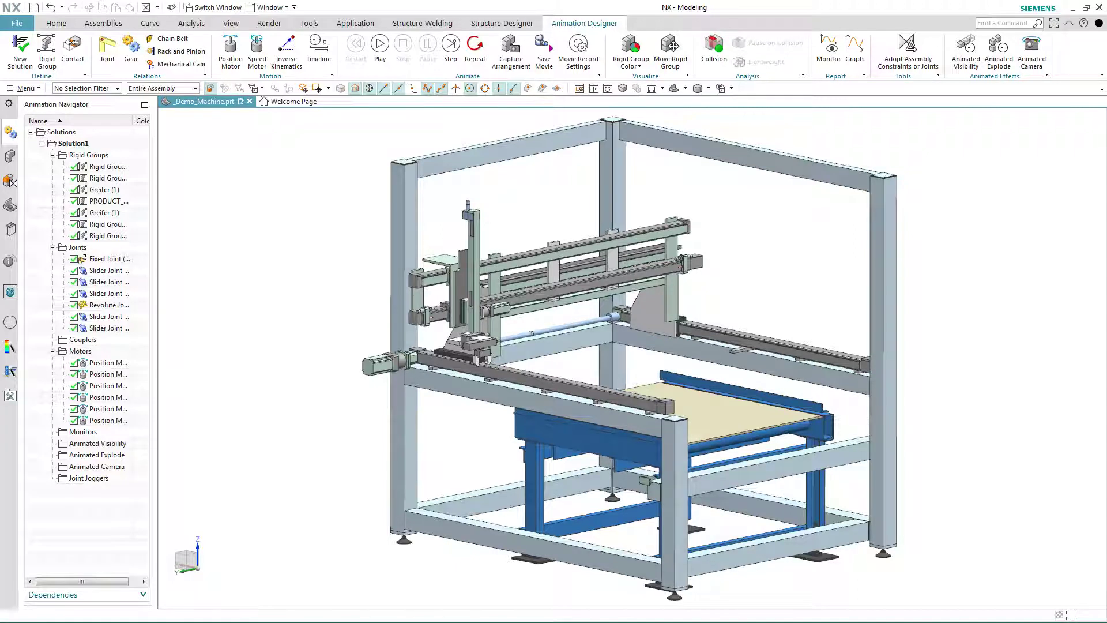
# - Preview the model coloured by rigid group and by motor, then restore normal colours
pyautogui.click(632, 59)
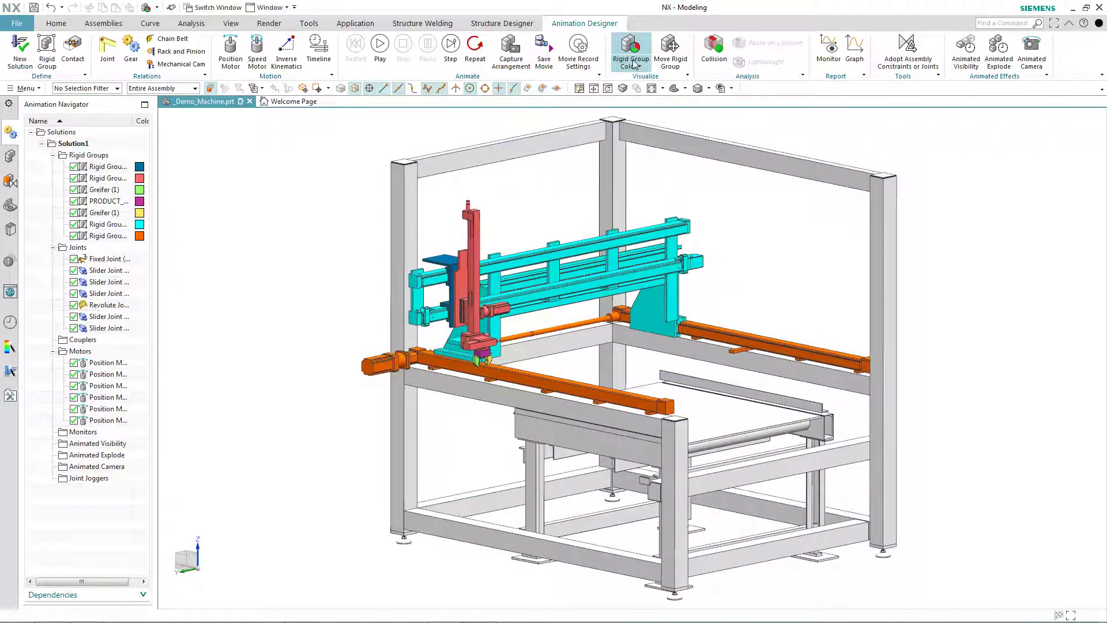
pyautogui.click(639, 66)
pyautogui.click(643, 95)
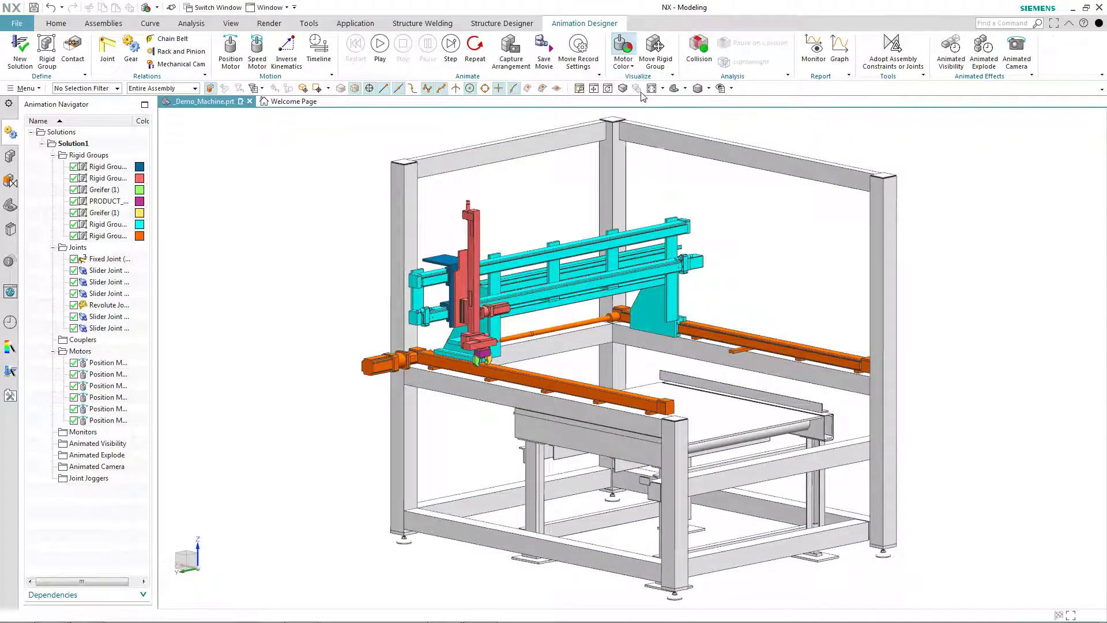
pyautogui.click(623, 47)
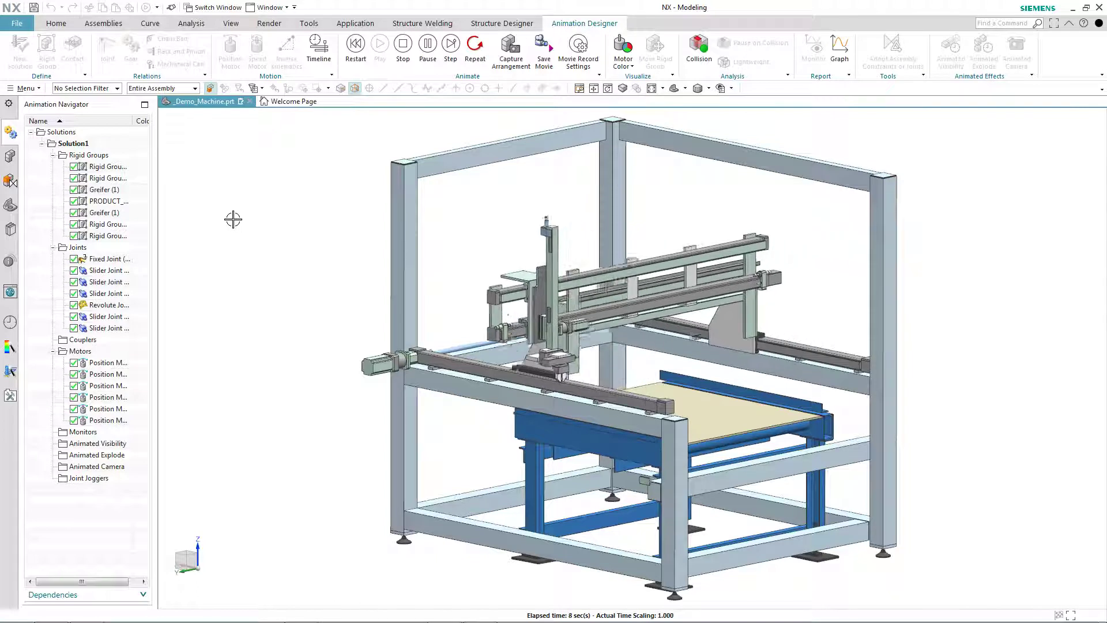
# - Show an enlarged animation timeline, scrub to about 8.75 s, and collapse the Motors group
pyautogui.click(319, 50)
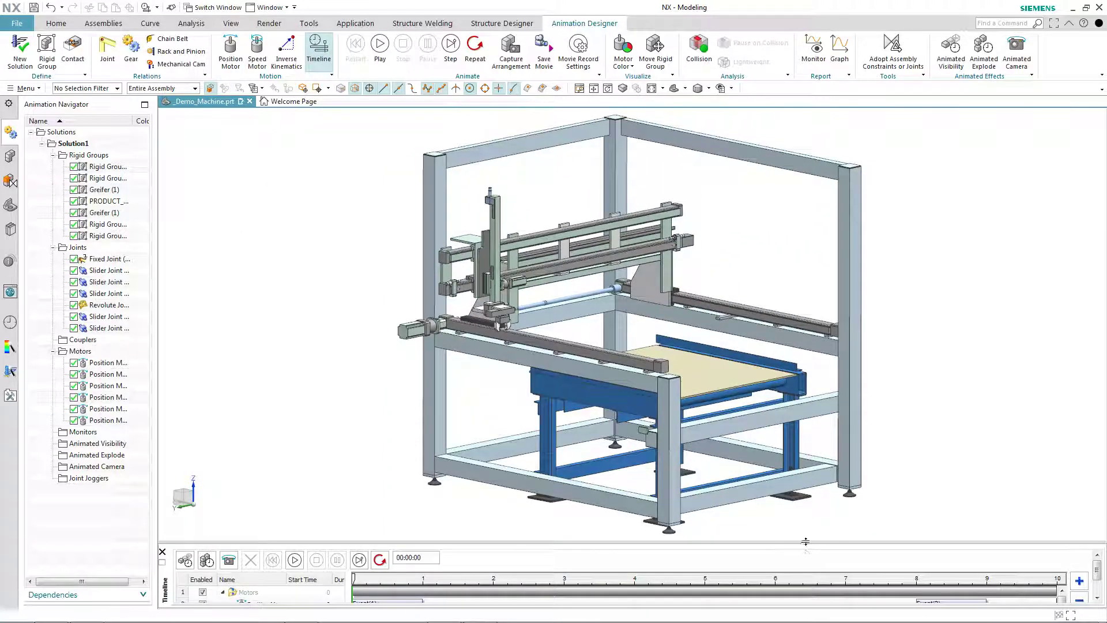
pyautogui.moveTo(806, 542); pyautogui.dragTo(634, 454)
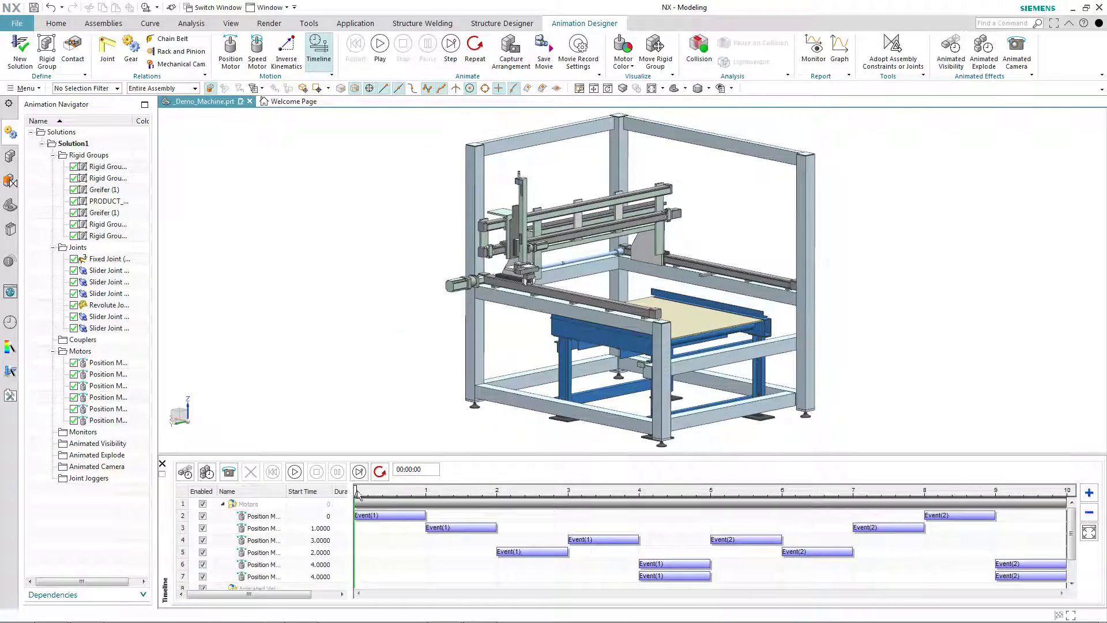
pyautogui.moveTo(355, 489)
pyautogui.mouseDown()
pyautogui.moveTo(976, 507)
pyautogui.moveTo(355, 506)
pyautogui.mouseUp()
pyautogui.click(223, 504)
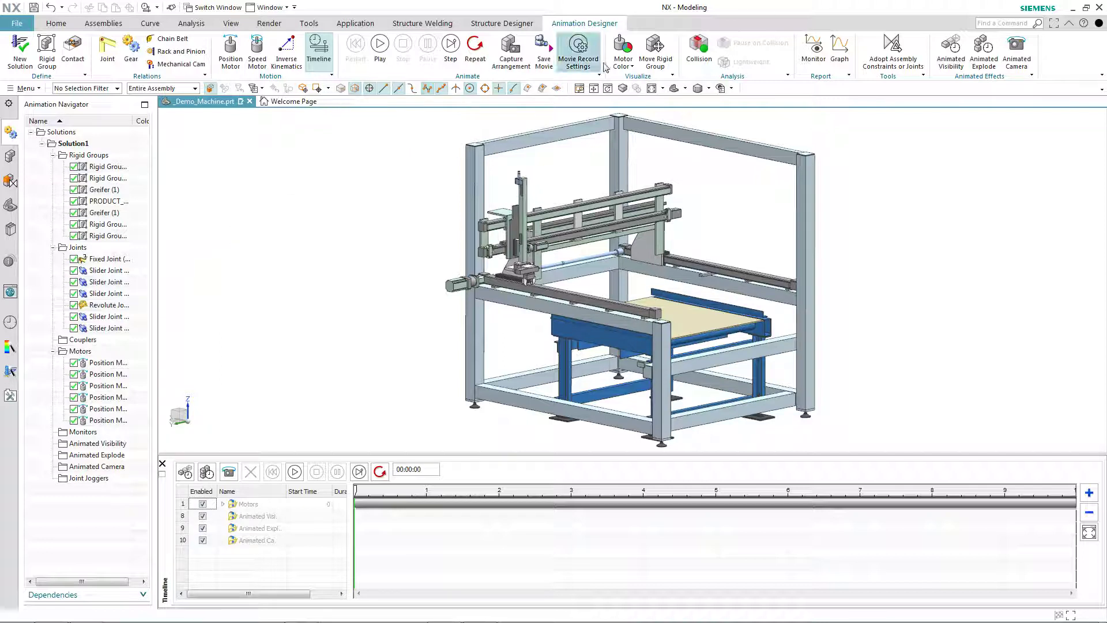
# - Colour by visibility effects and apply an animated visibility effect to the whole GESTELL frame
pyautogui.click(623, 62)
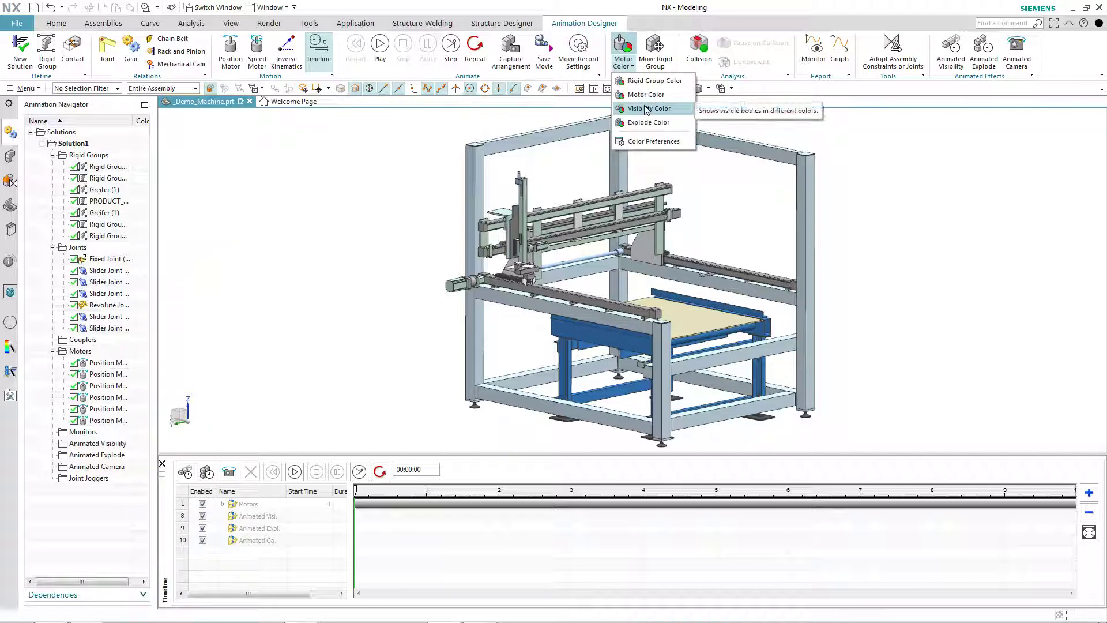
pyautogui.click(647, 109)
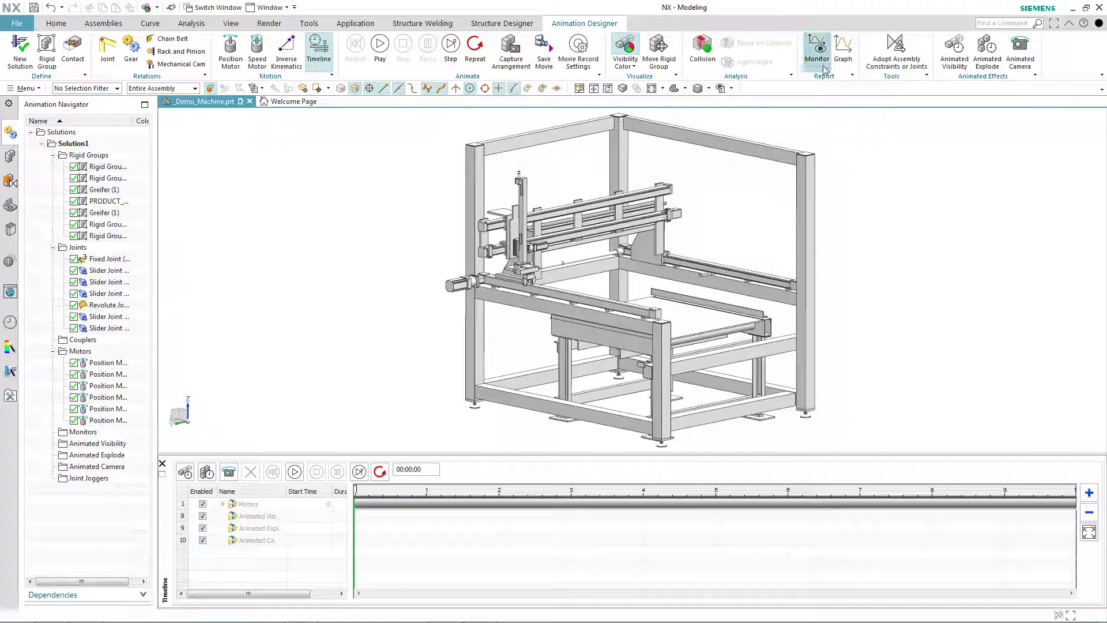
pyautogui.click(955, 50)
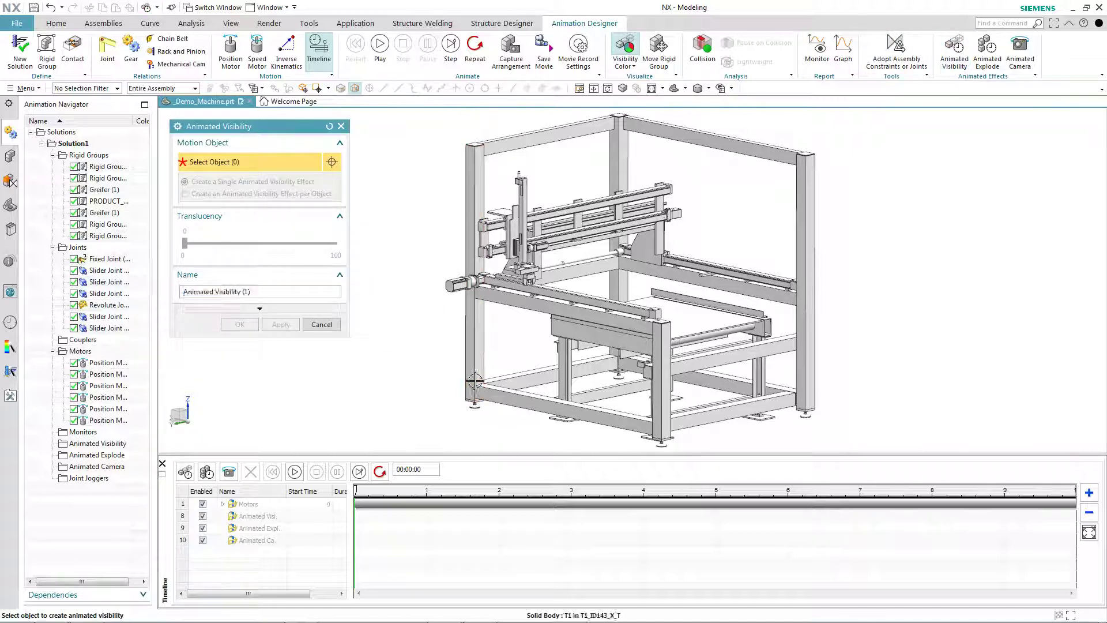
pyautogui.click(476, 382)
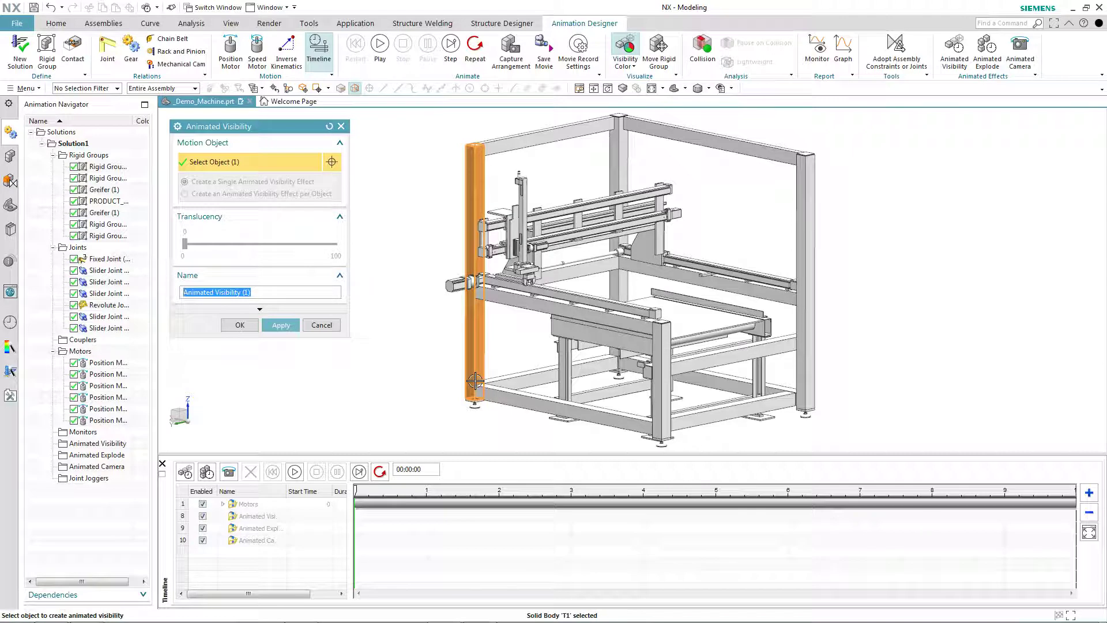
pyautogui.keyDown('shift'); pyautogui.click(475, 382); pyautogui.keyUp('shift')
pyautogui.click(471, 383)
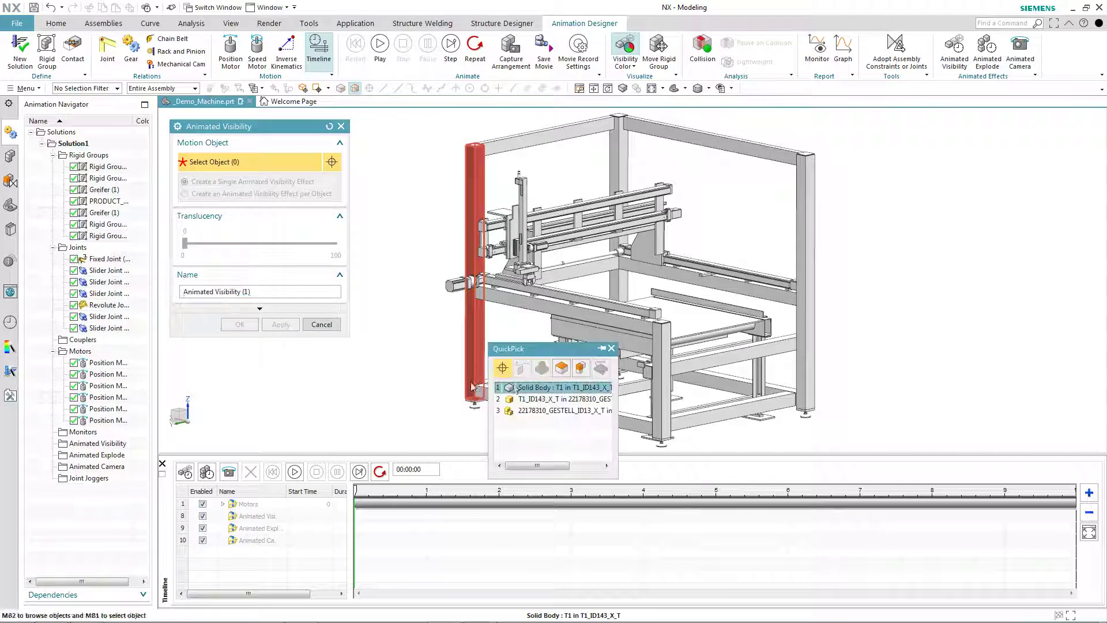
pyautogui.click(533, 406)
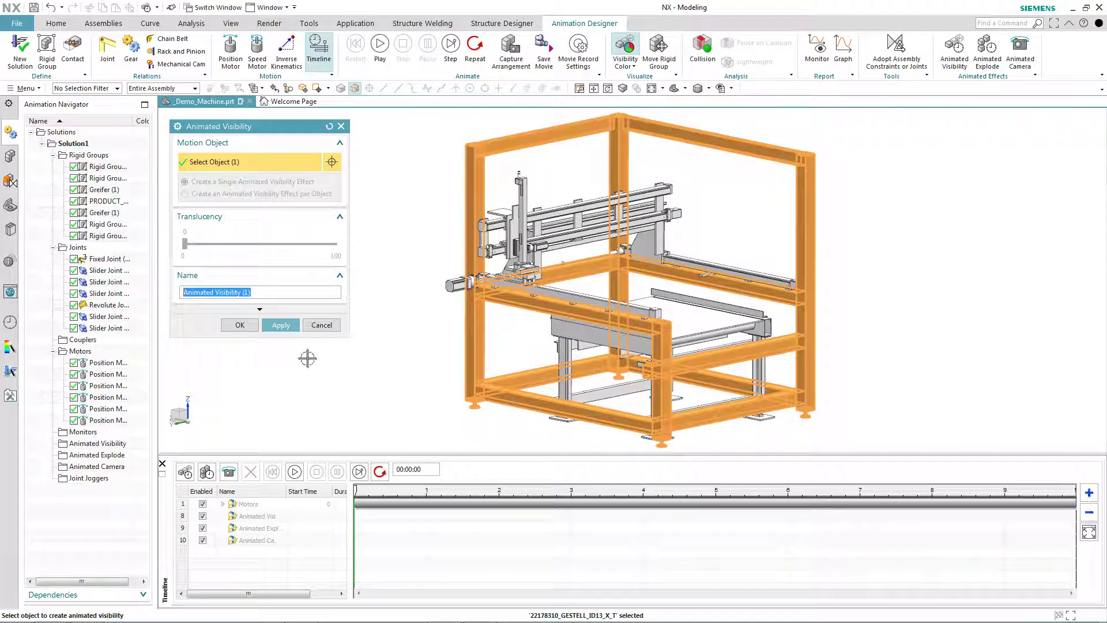
pyautogui.click(281, 325)
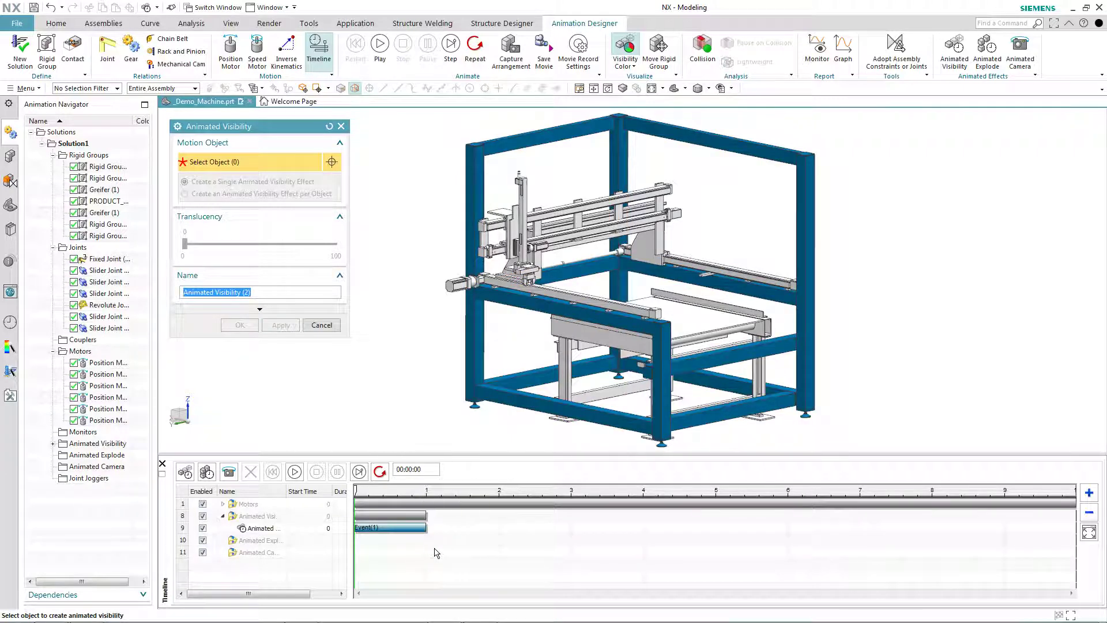
# - Extend the frame's visibility event to 4 s and move the playhead to 2 s
pyautogui.moveTo(425, 530); pyautogui.dragTo(644, 537)
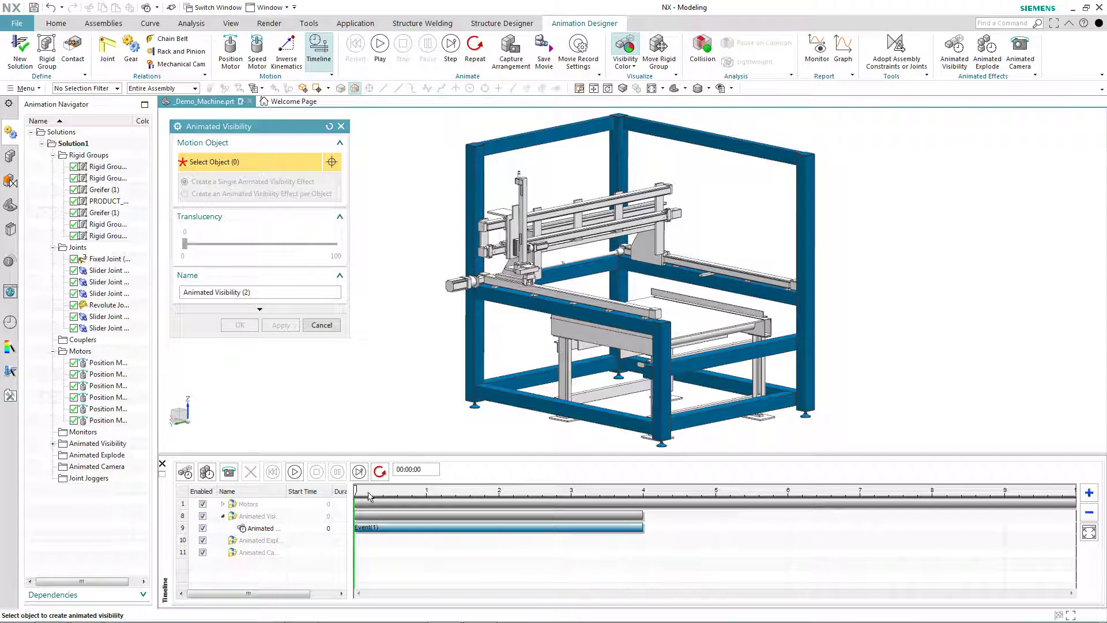
pyautogui.moveTo(356, 490); pyautogui.dragTo(499, 496)
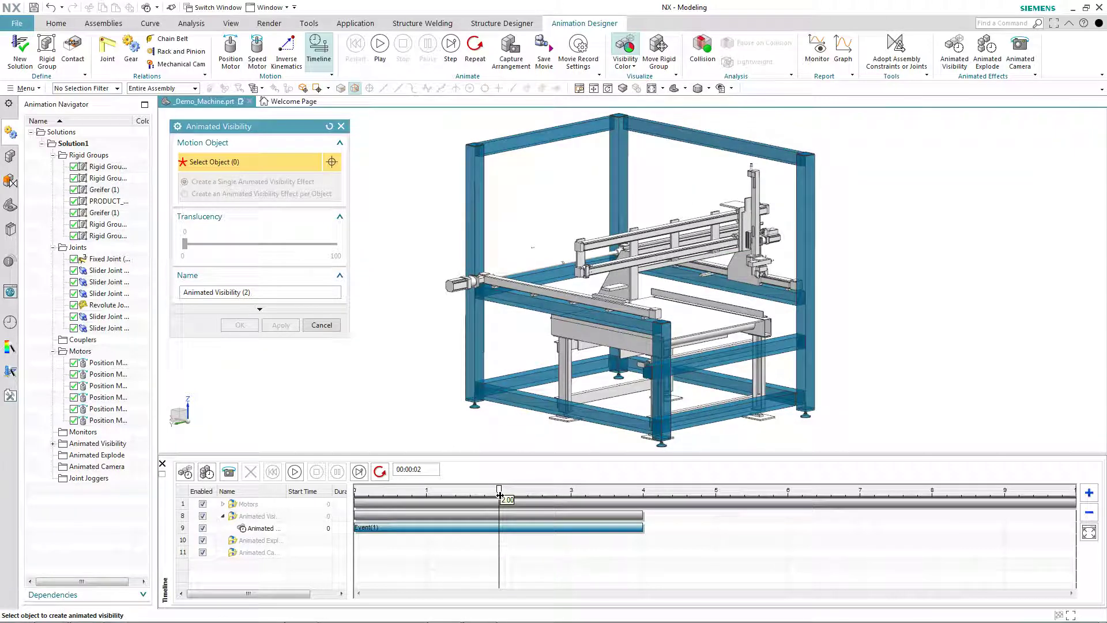
# - Add a visibility event for the whole table stand, stretched to end at 5 s
pyautogui.click(571, 353)
pyautogui.click(644, 394)
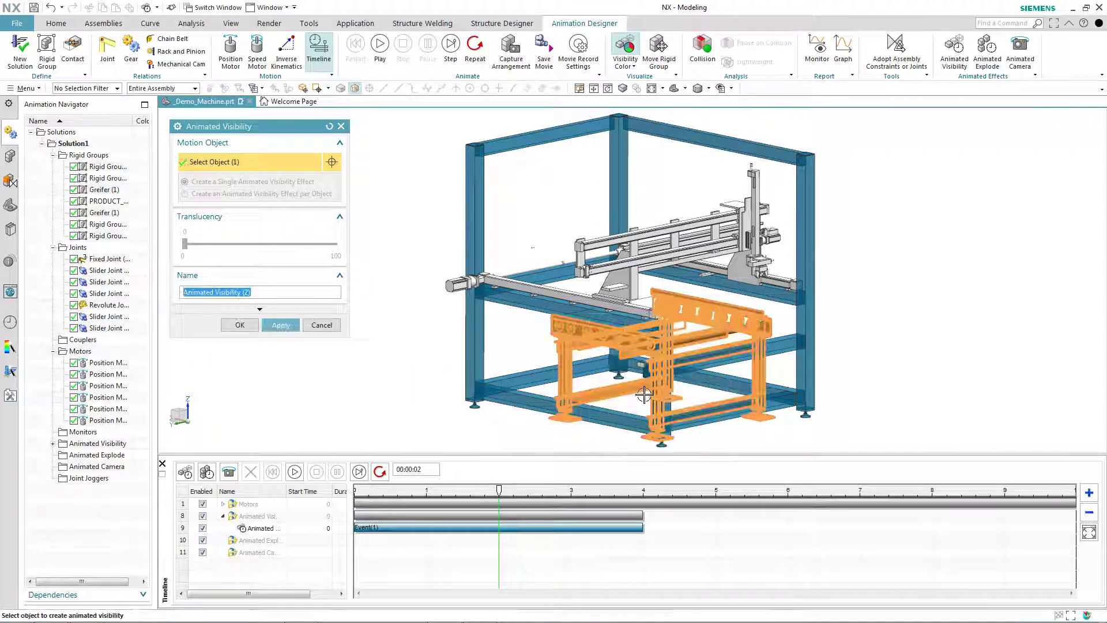
pyautogui.click(288, 324)
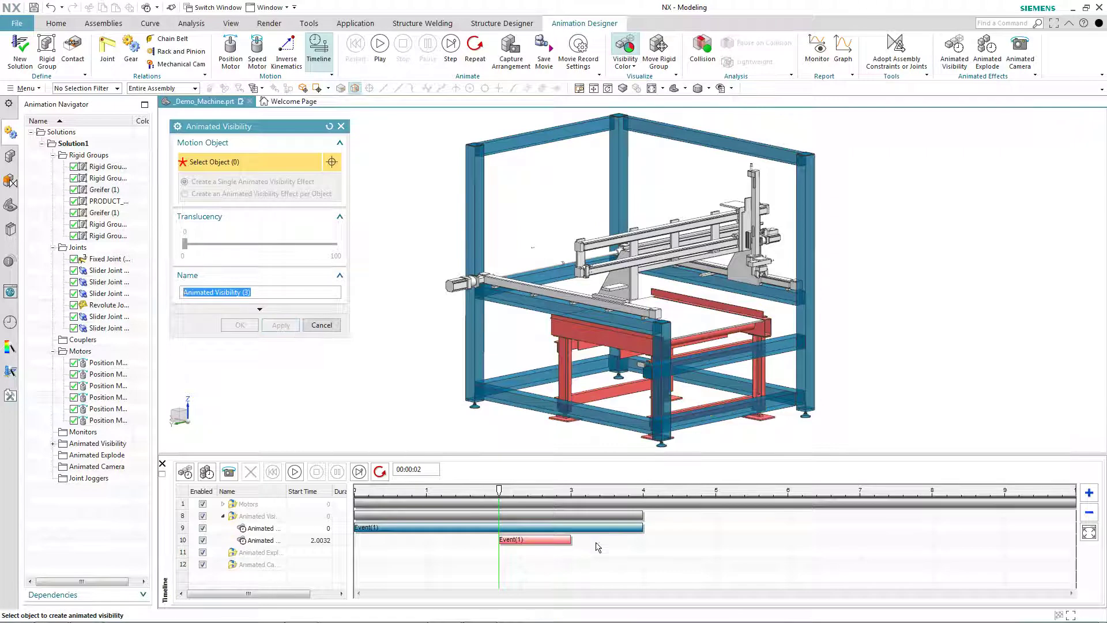
pyautogui.moveTo(572, 541); pyautogui.dragTo(715, 540)
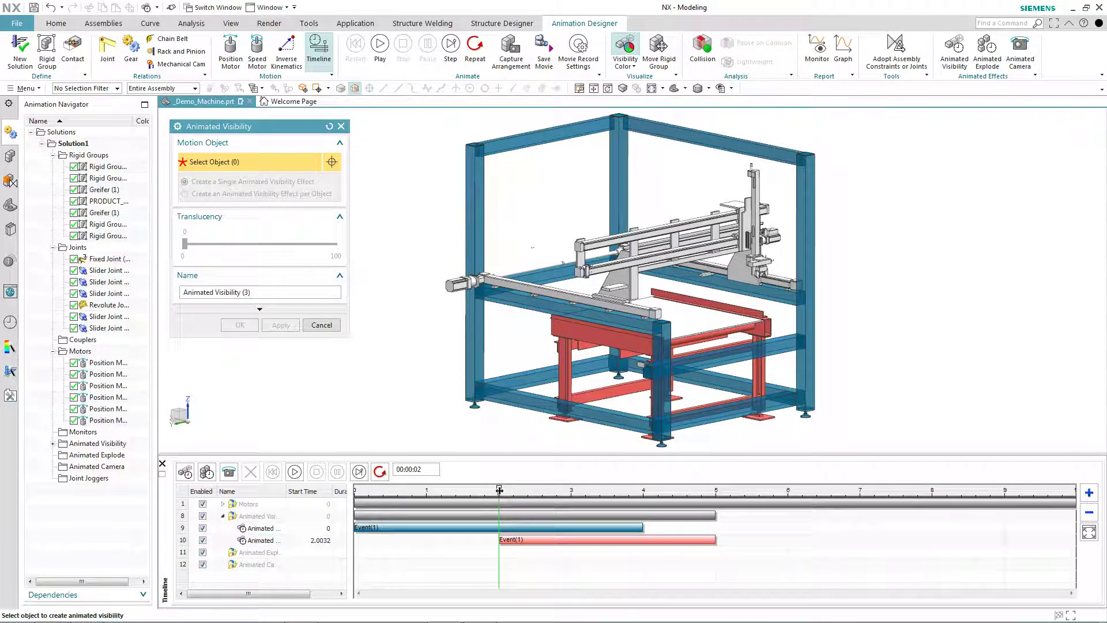
pyautogui.moveTo(499, 490); pyautogui.dragTo(643, 511)
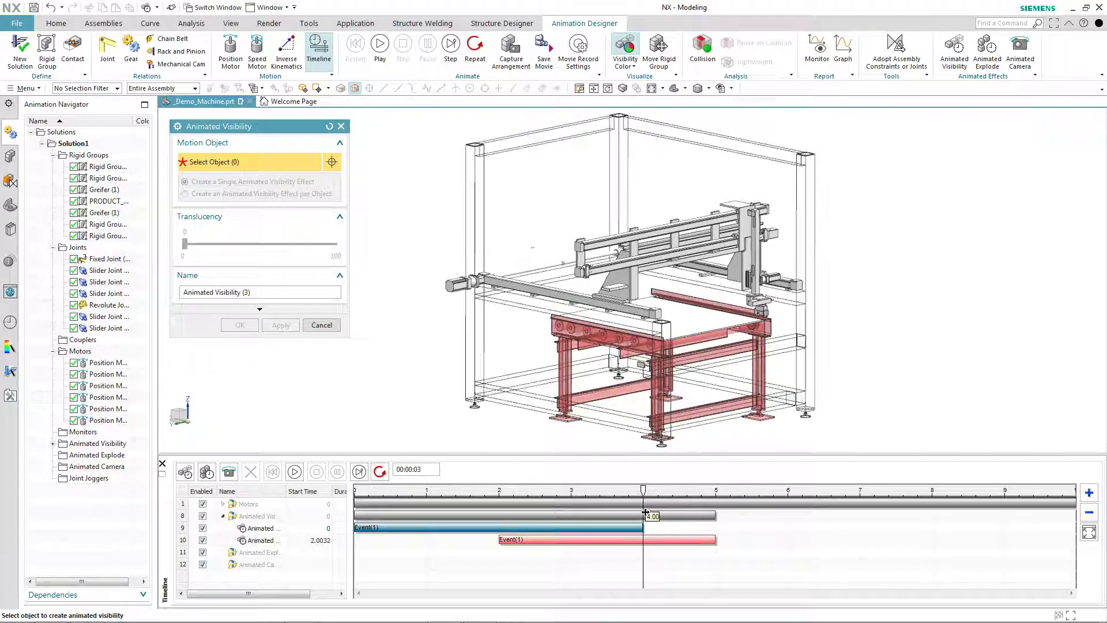
# - Add a visibility event for the table top, lengthened to end at 7 s
pyautogui.click(689, 324)
pyautogui.click(280, 324)
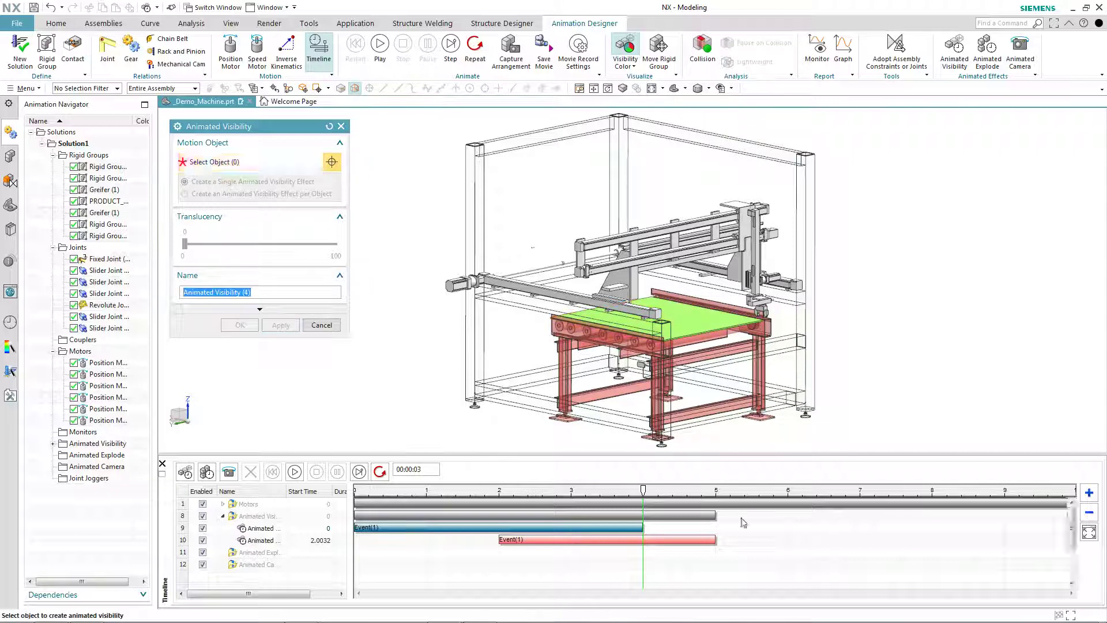
pyautogui.moveTo(715, 553); pyautogui.dragTo(862, 554)
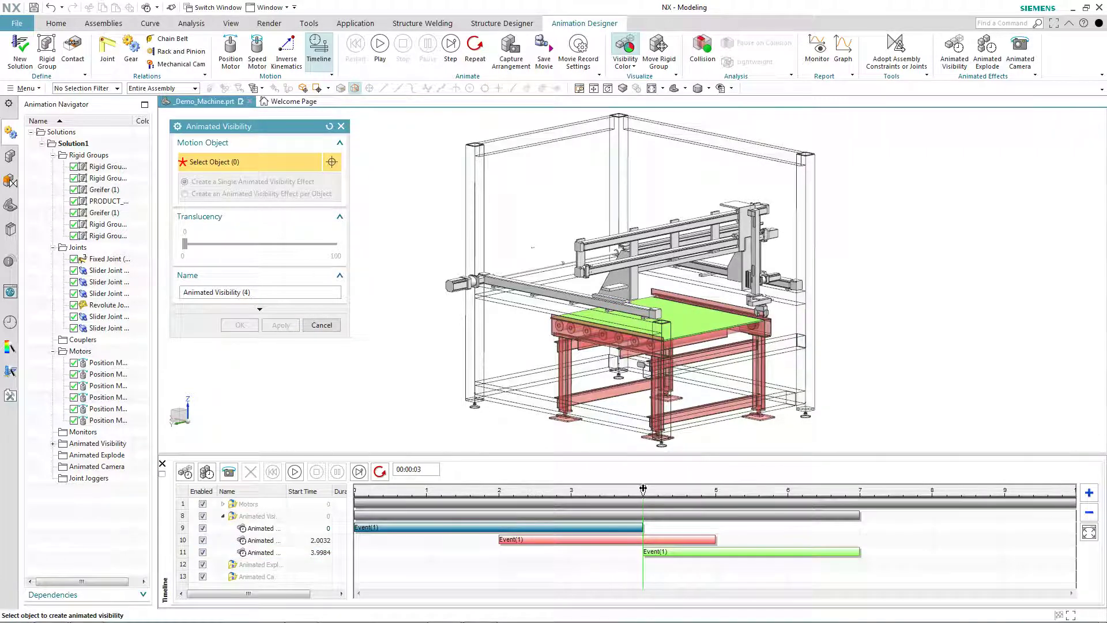
# - Add a visibility event for the gantry rigid group starting near 6.44 s, then close the dialog
pyautogui.moveTo(644, 495); pyautogui.dragTo(819, 520)
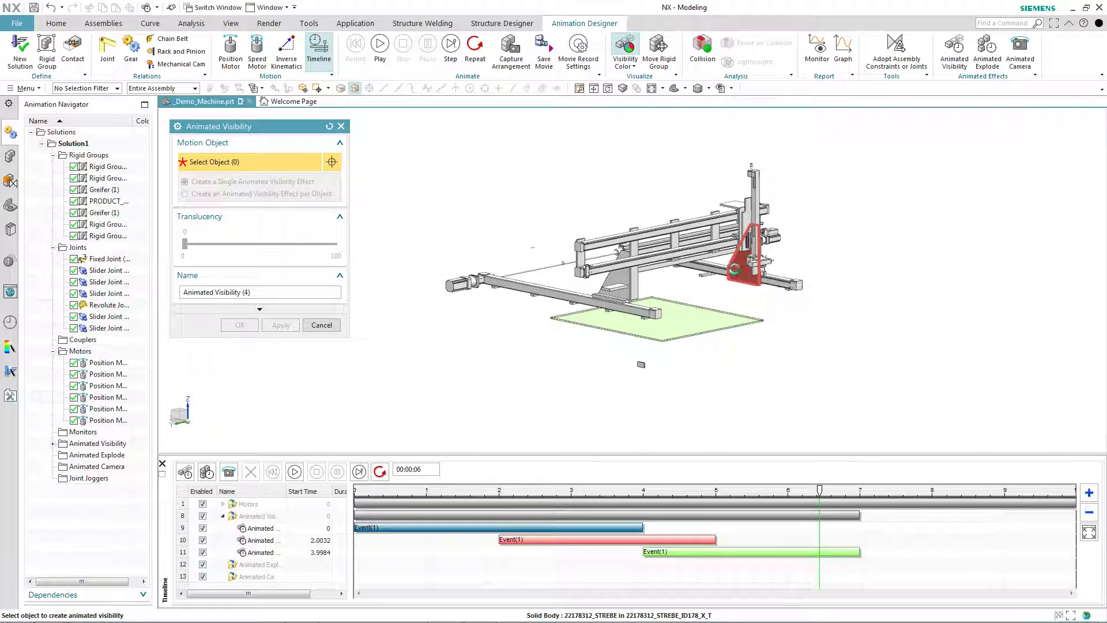
pyautogui.click(738, 270)
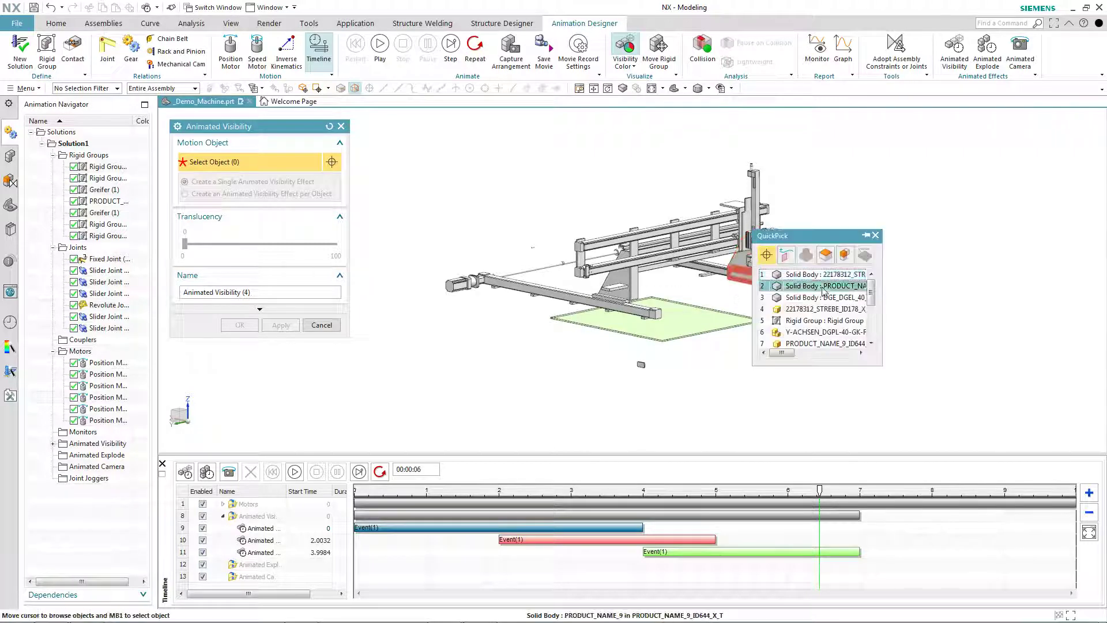
pyautogui.click(822, 321)
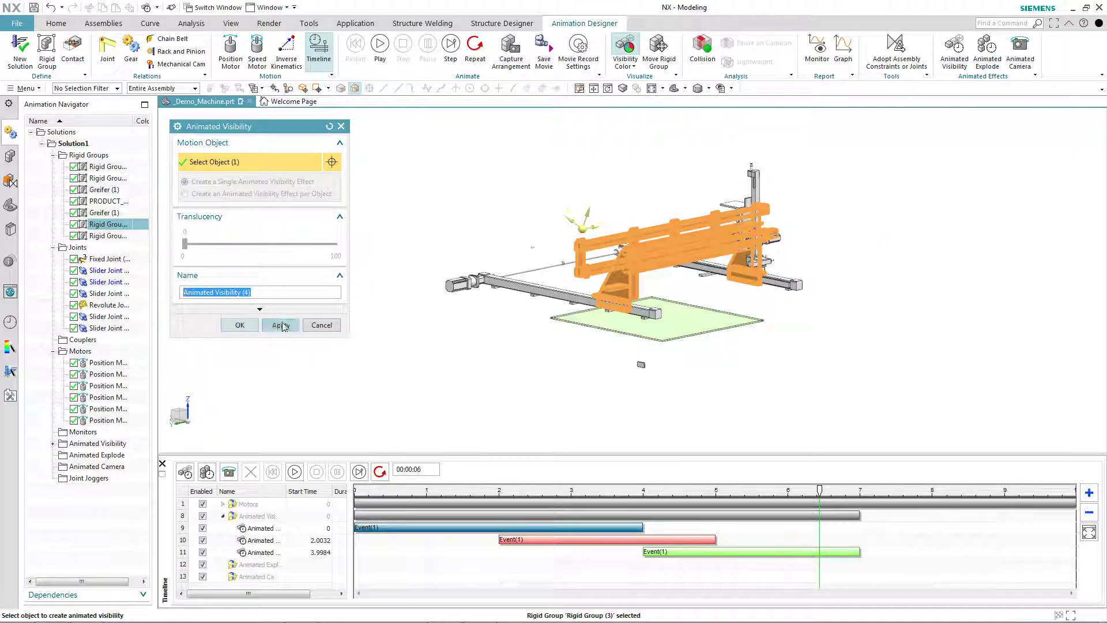
pyautogui.click(282, 326)
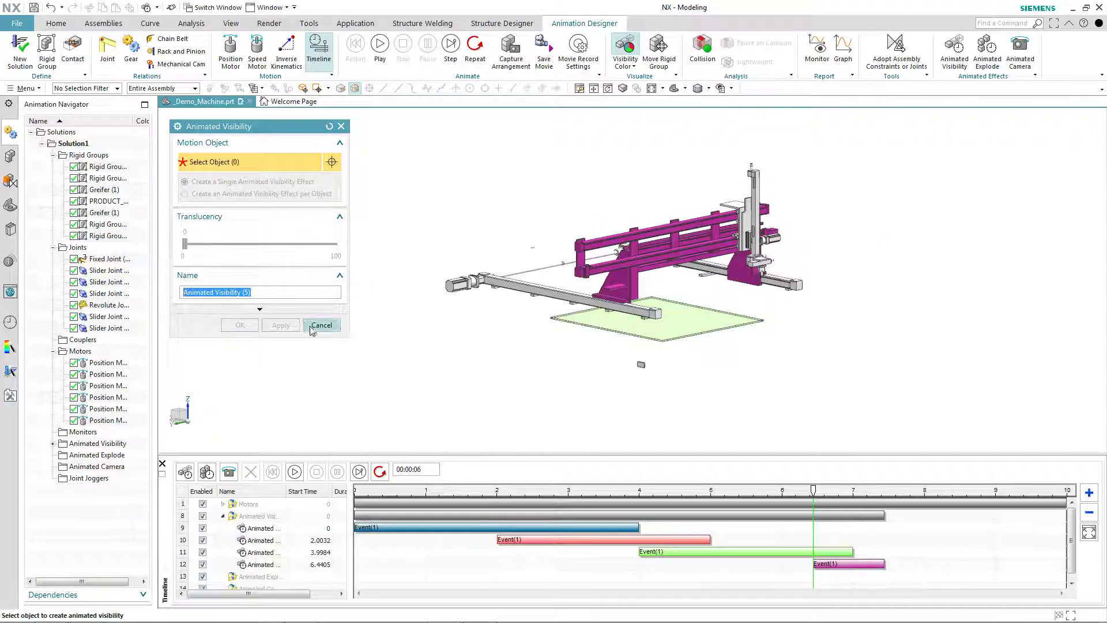
pyautogui.click(312, 326)
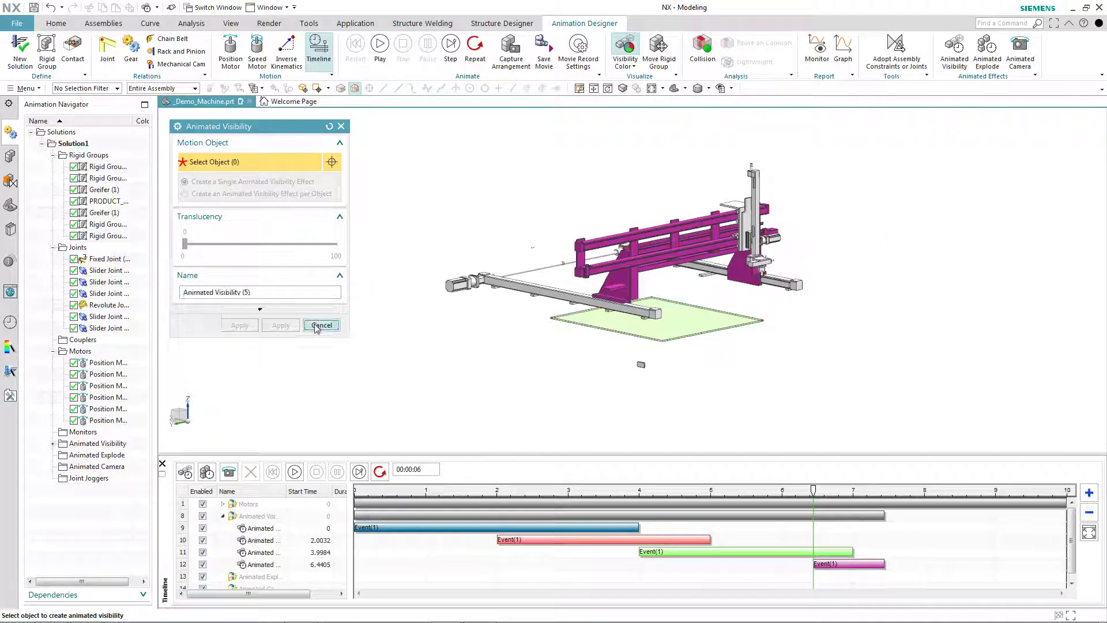
# - Play the animation, then zoom the timeline out to span 0–11 s
pyautogui.click(381, 42)
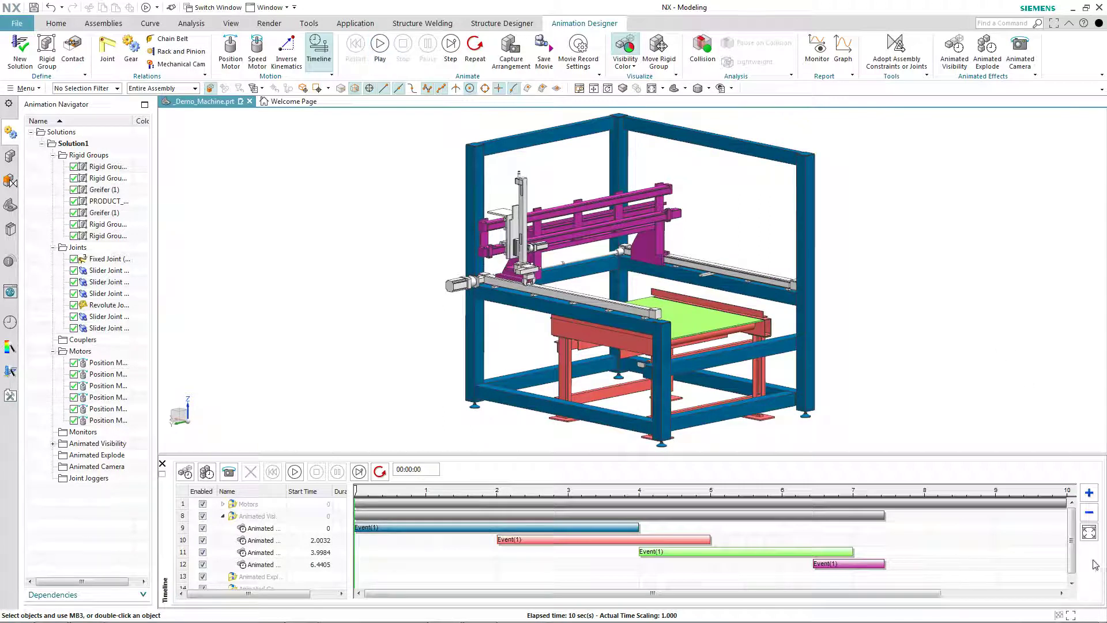
pyautogui.click(1090, 534)
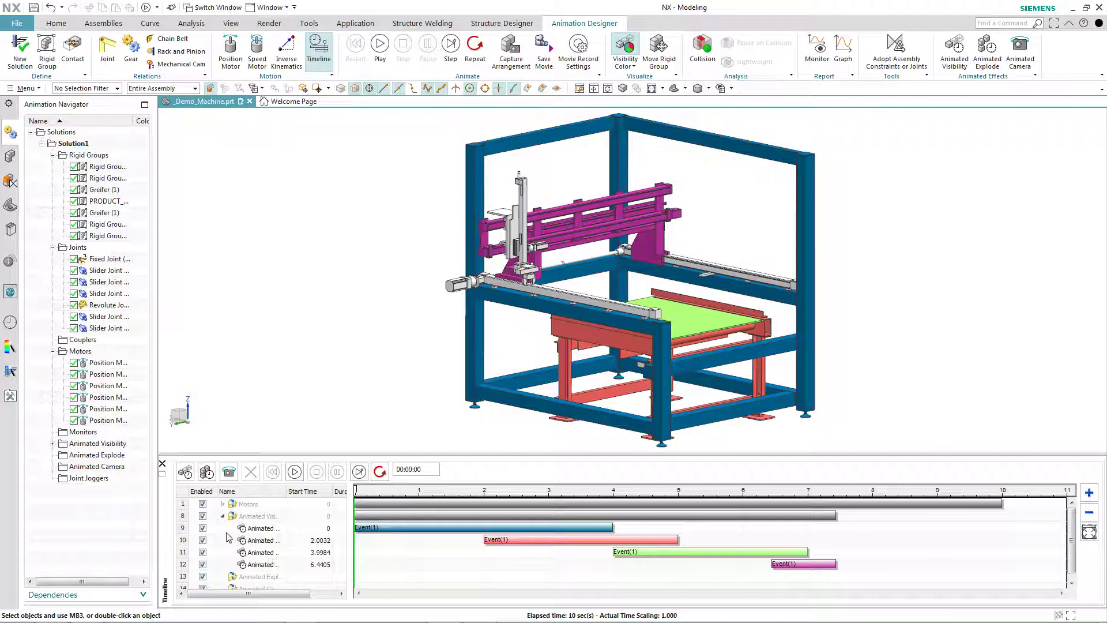
# - Switch to Explode Color, collapse the Animated Visibility row, and start a new animated explode
pyautogui.click(625, 61)
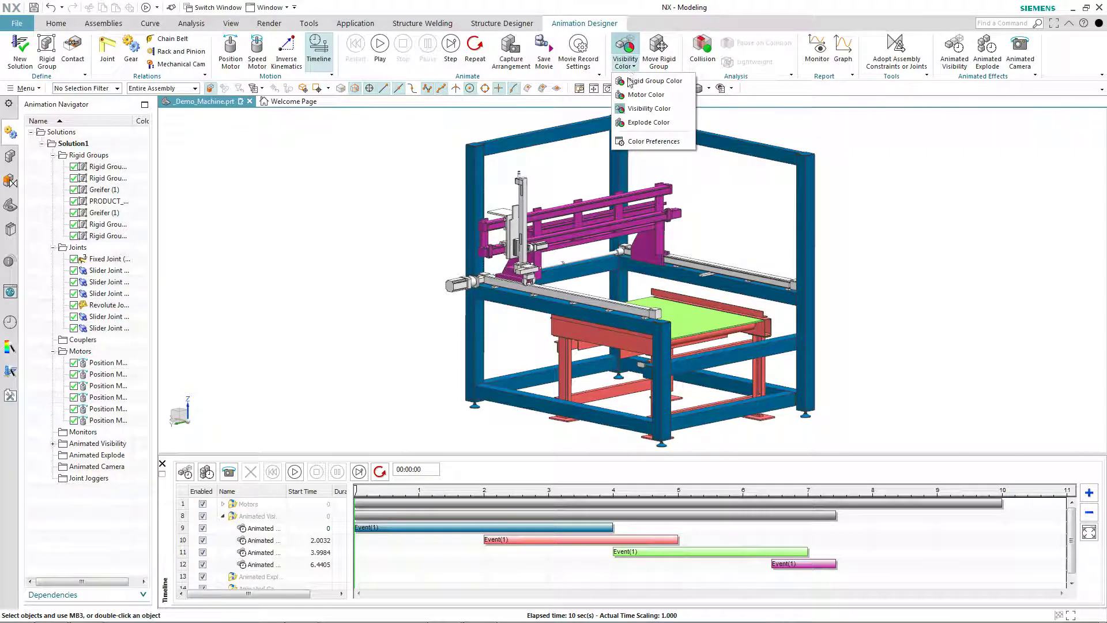
pyautogui.click(636, 123)
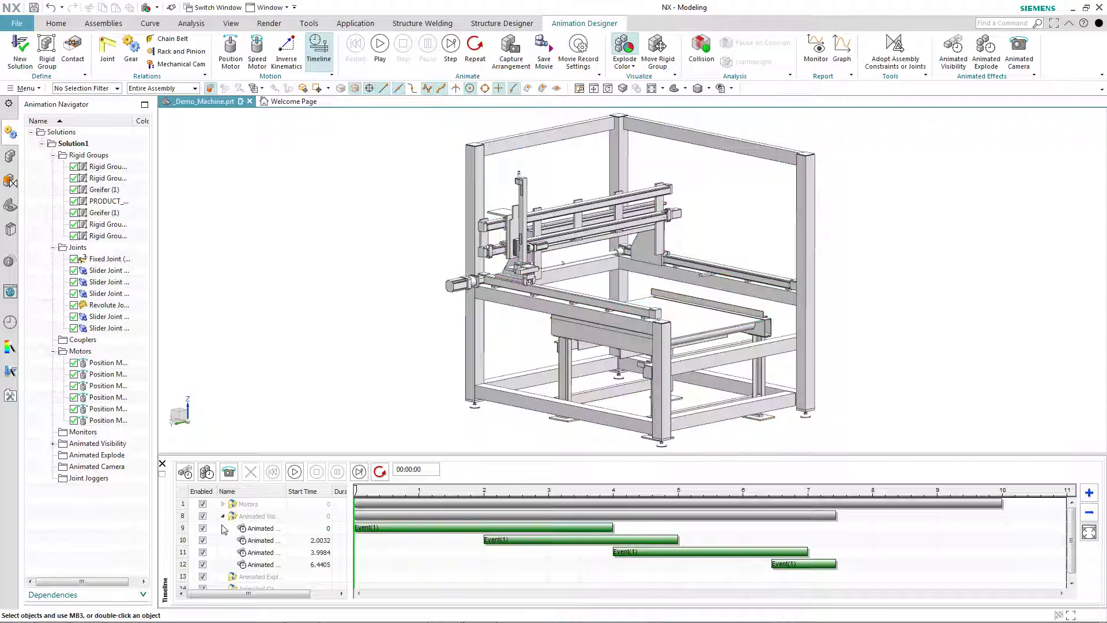
pyautogui.click(223, 516)
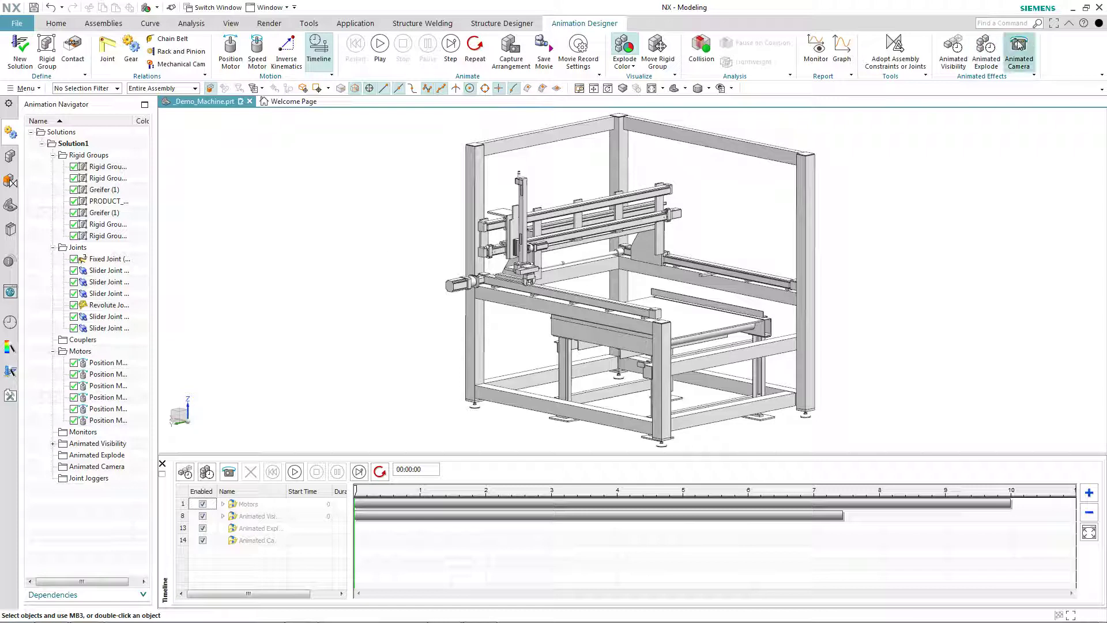
pyautogui.click(986, 51)
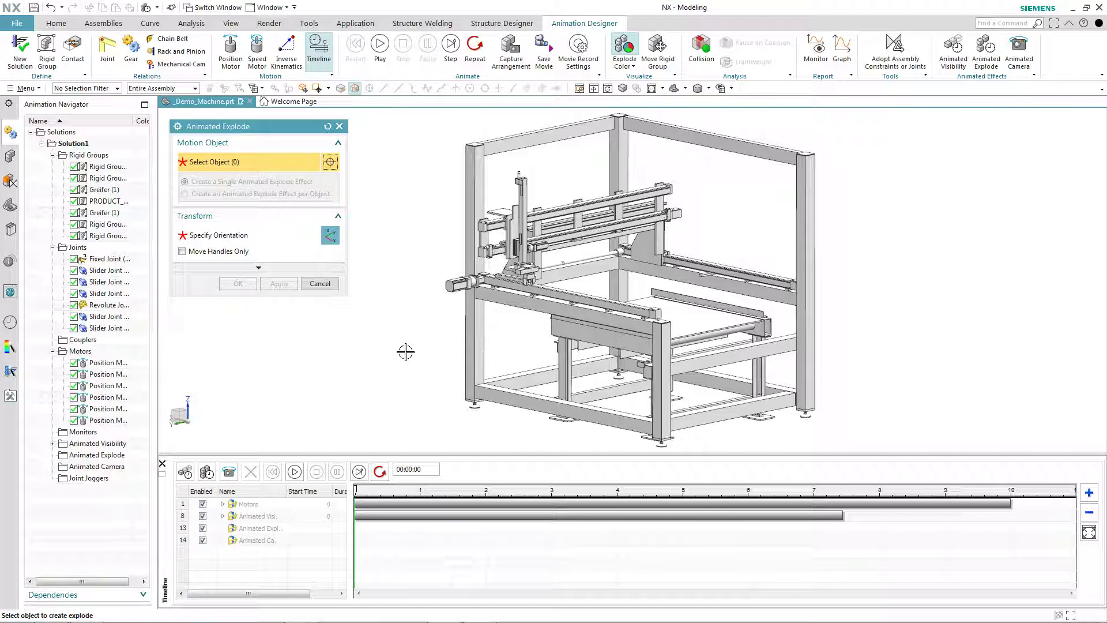
# - Select the seven left-side frame parts: posts, beams and foot
pyautogui.click(476, 341)
pyautogui.click(510, 394)
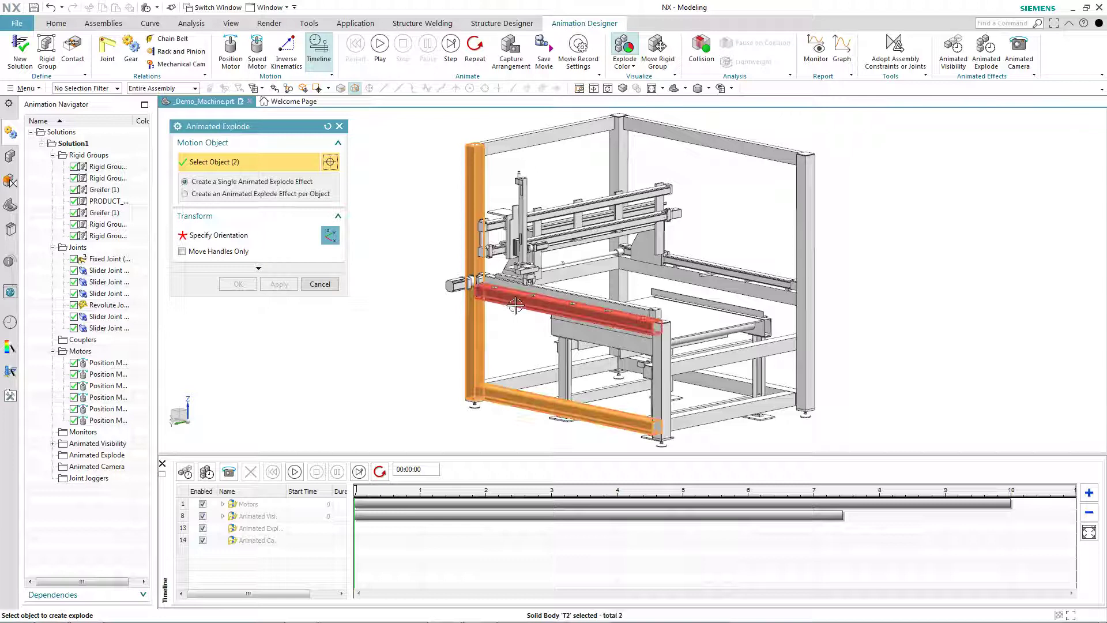
pyautogui.click(516, 306)
pyautogui.click(661, 405)
pyautogui.click(665, 444)
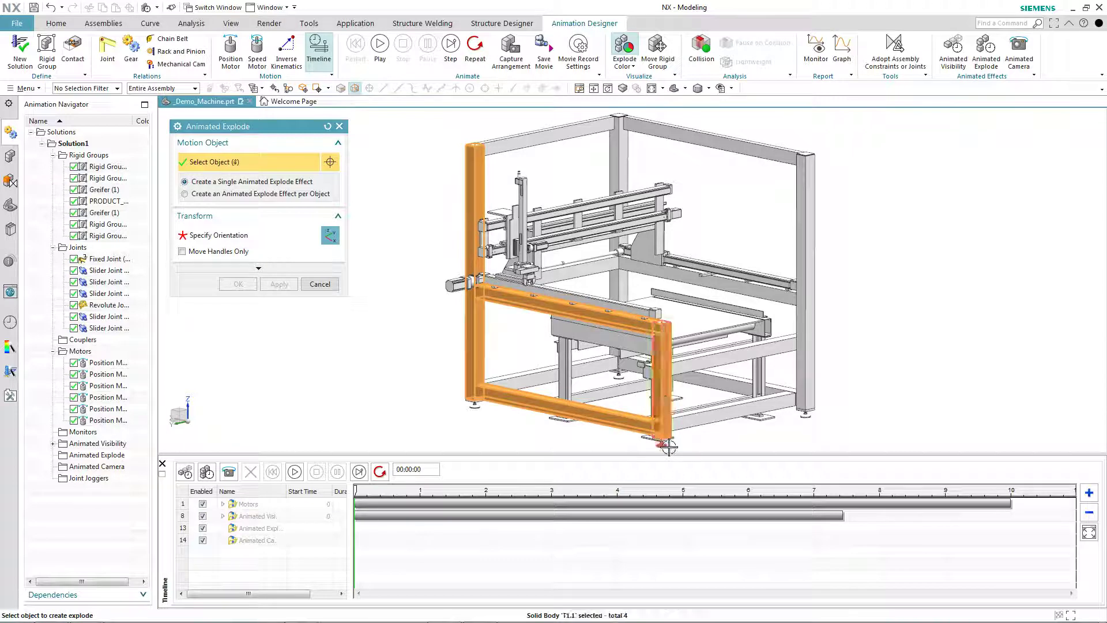
pyautogui.click(476, 406)
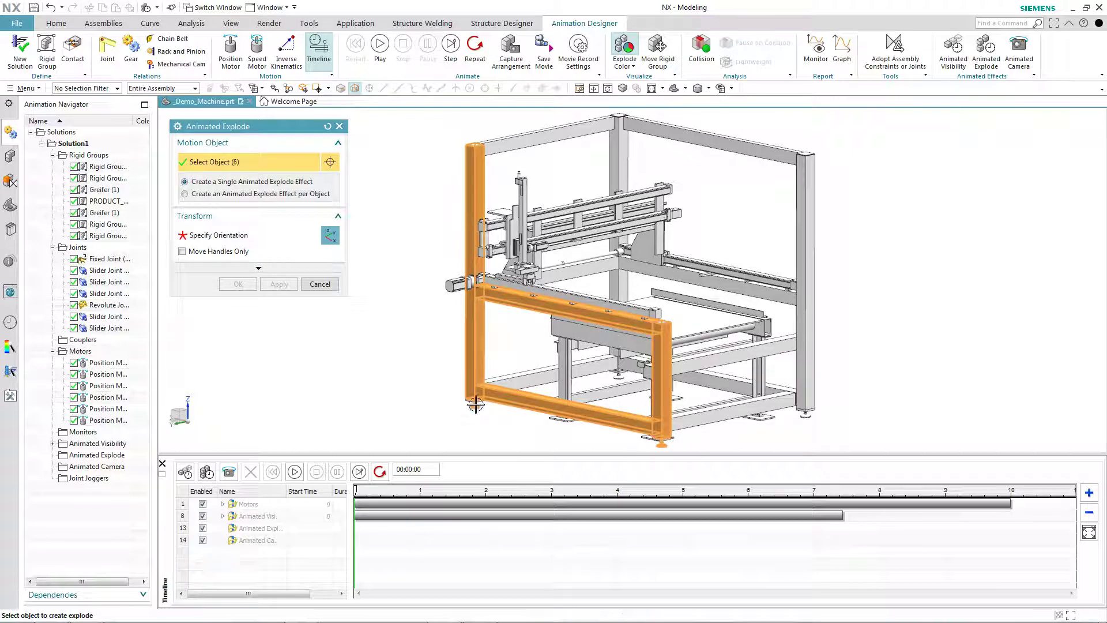
pyautogui.click(478, 406)
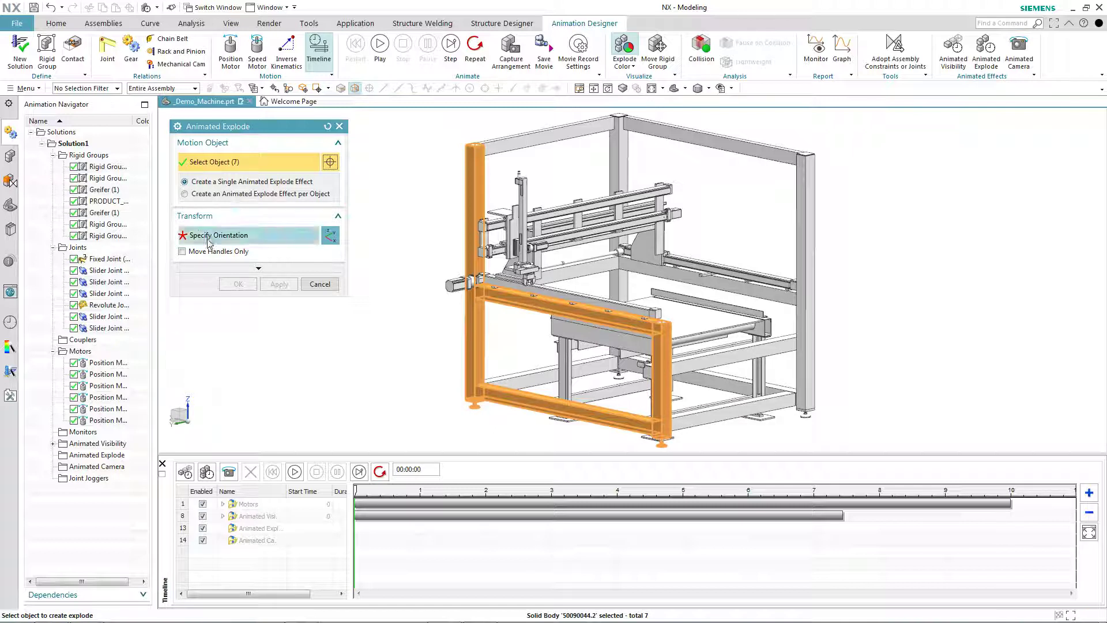
# - Pull the selected frame parts outward along YC and create the explode
pyautogui.click(230, 241)
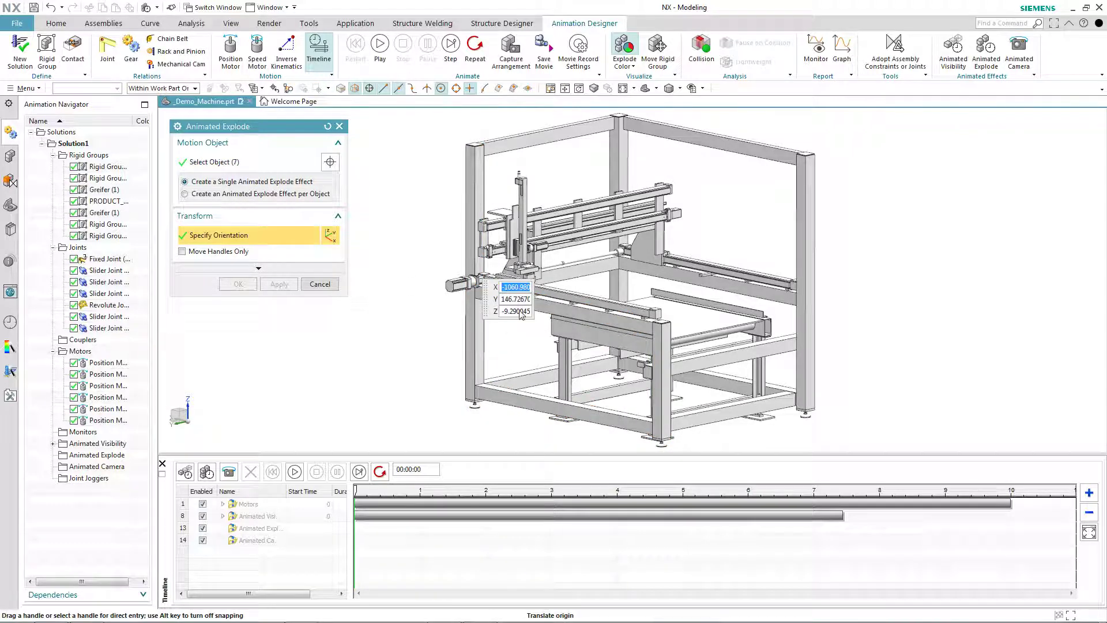
pyautogui.moveTo(398, 225); pyautogui.dragTo(398, 240, button='middle')
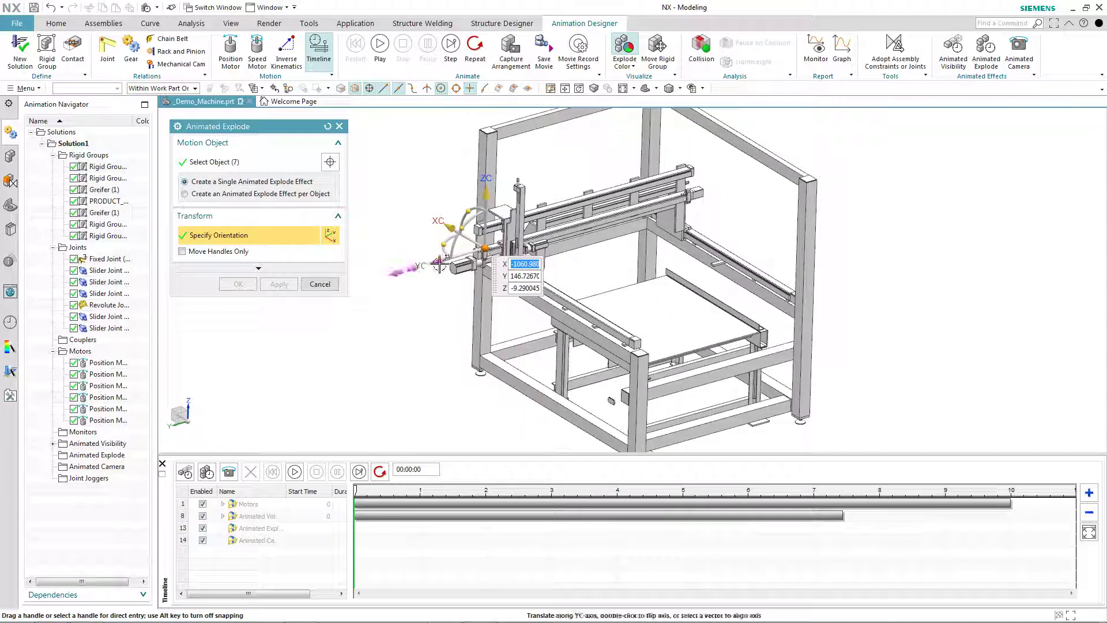
pyautogui.moveTo(414, 278); pyautogui.dragTo(217, 483)
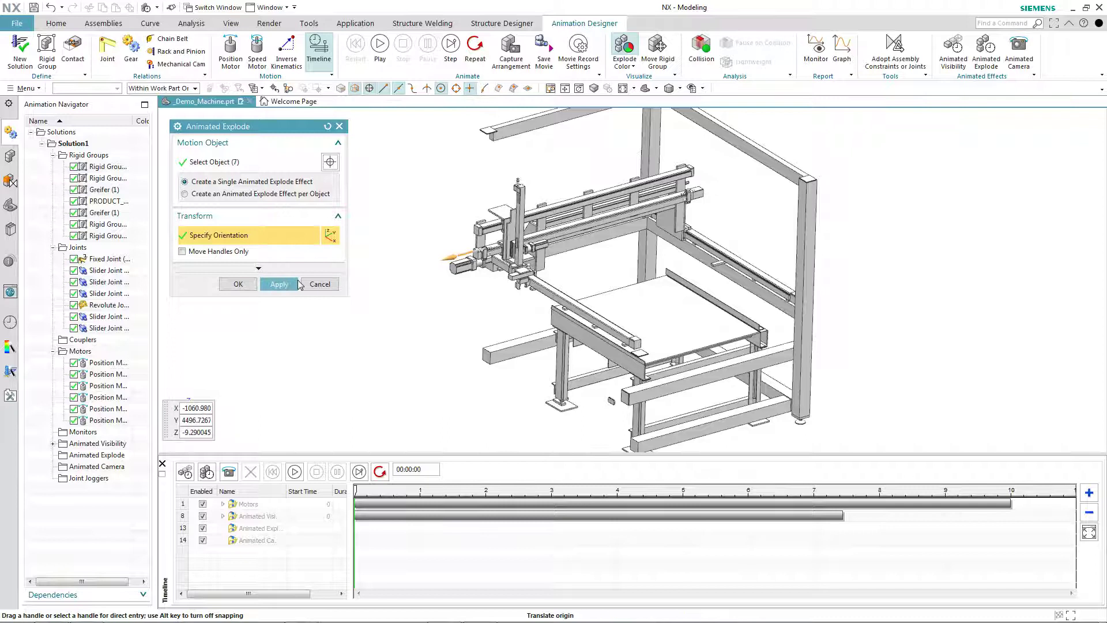
pyautogui.click(278, 283)
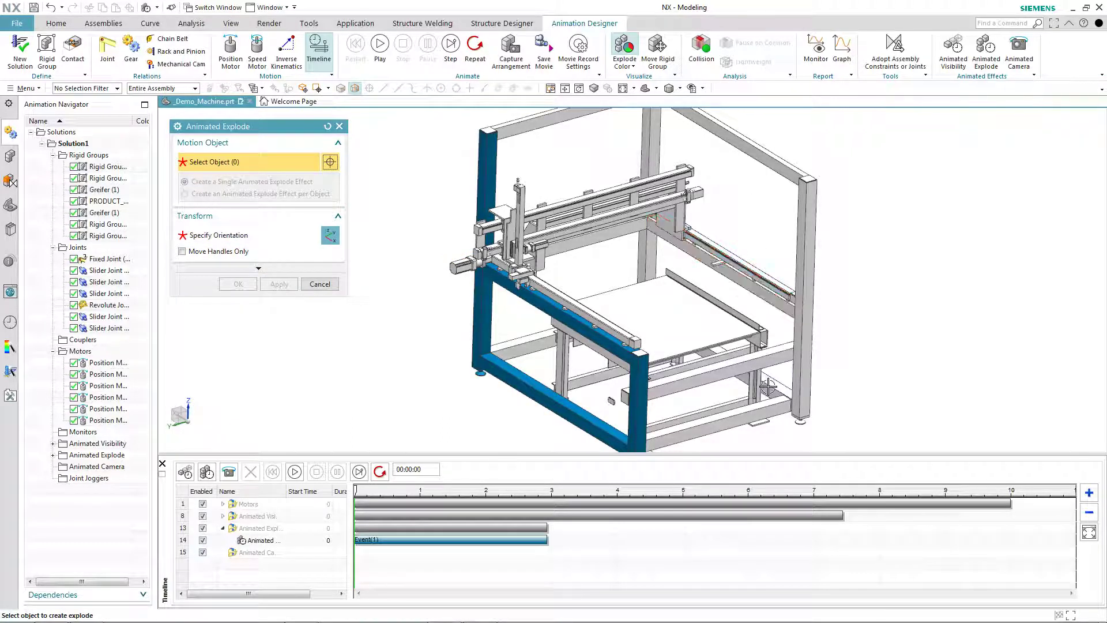
# - Select the five back-right frame parts: lower bar, both posts, middle bar and another profile
pyautogui.click(767, 386)
pyautogui.click(807, 323)
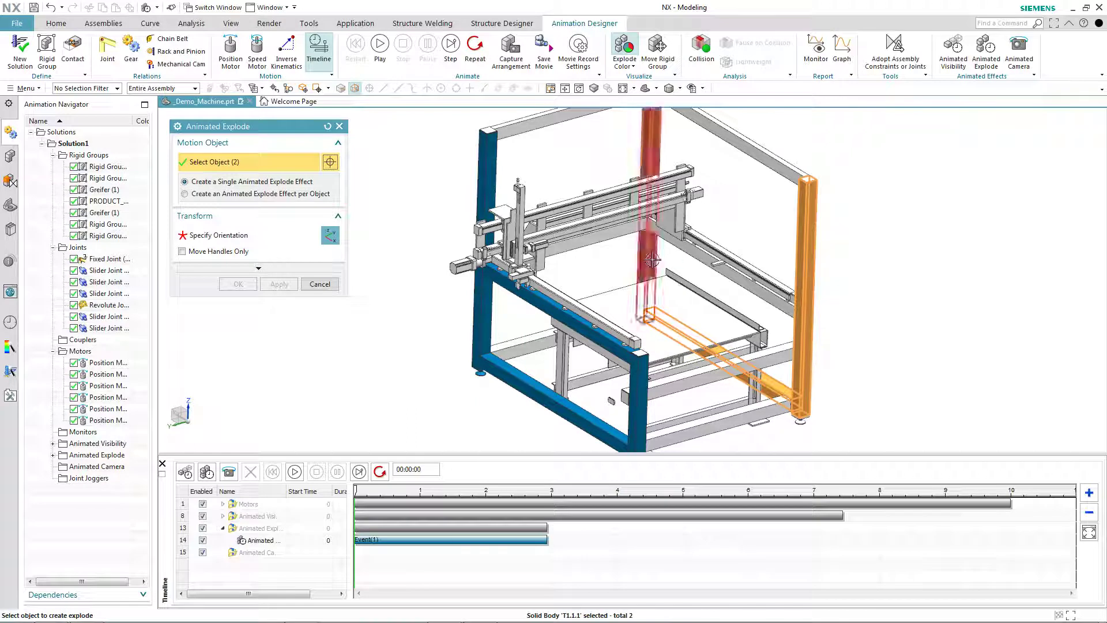
pyautogui.click(652, 261)
pyautogui.click(718, 264)
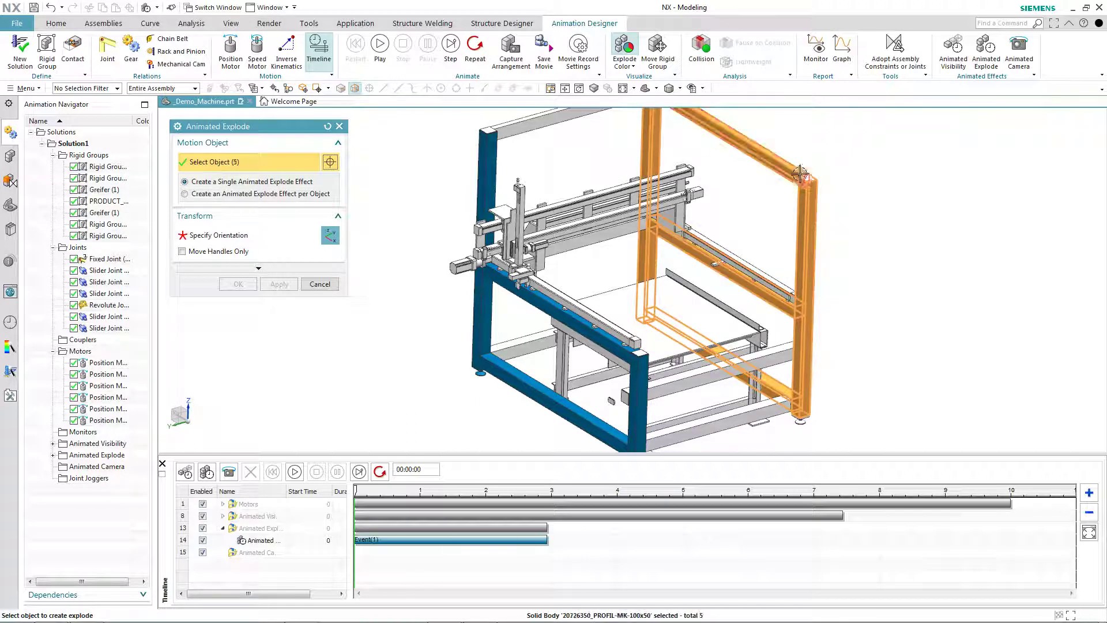
pyautogui.click(816, 366)
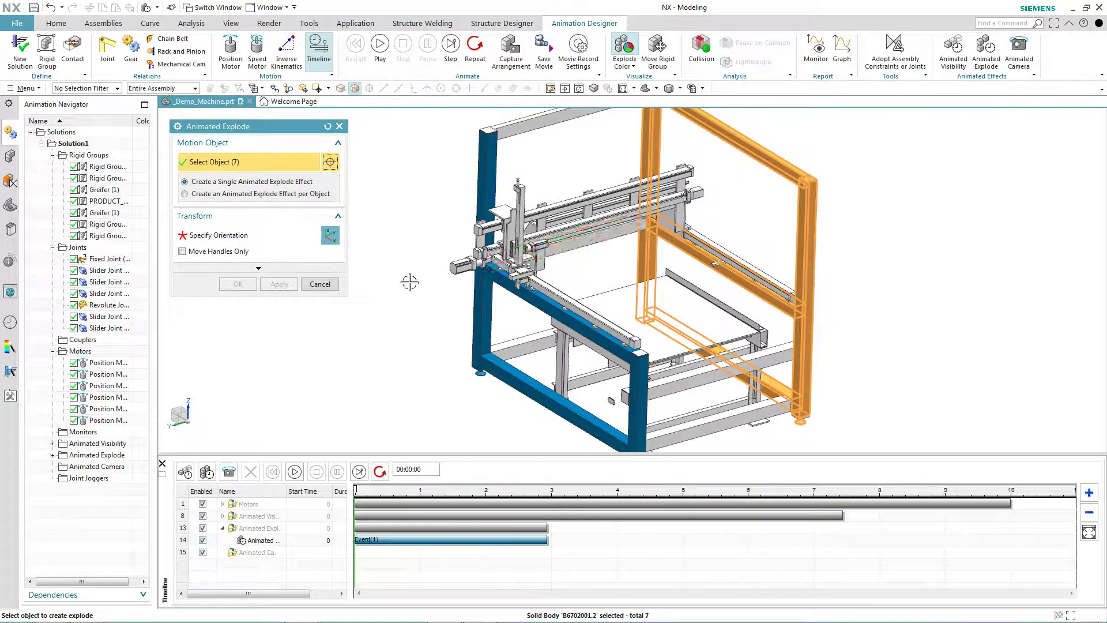
# - Explode the back frame parts outward along YC by -4600 and create the event
pyautogui.moveTo(408, 253); pyautogui.dragTo(398, 255, button='middle')
pyautogui.middleClick(398, 254)
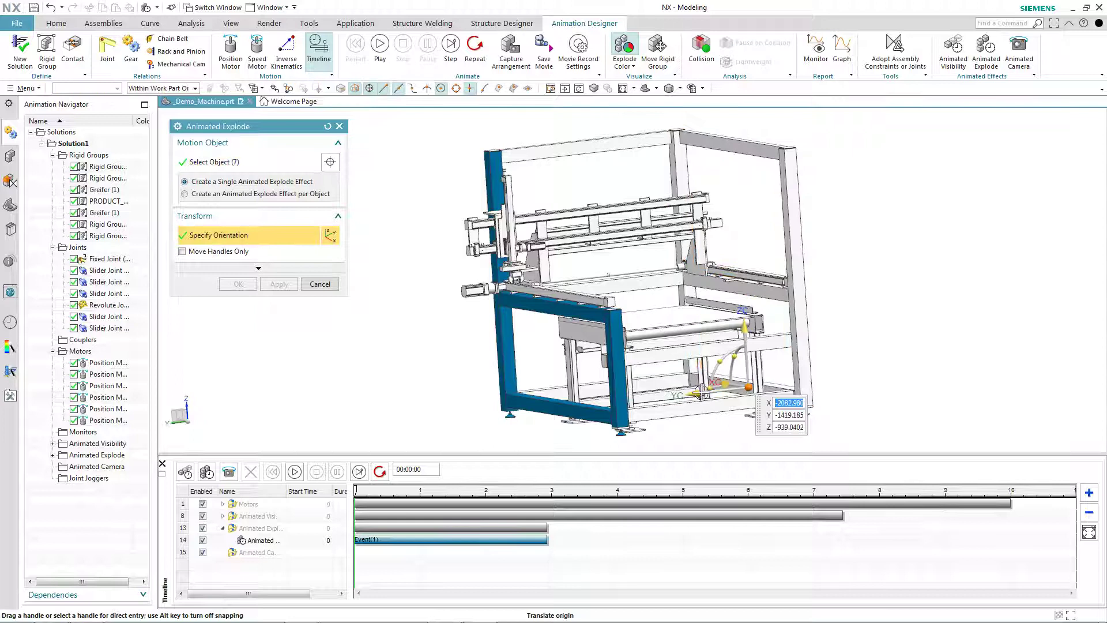
pyautogui.moveTo(701, 392); pyautogui.dragTo(1105, 271)
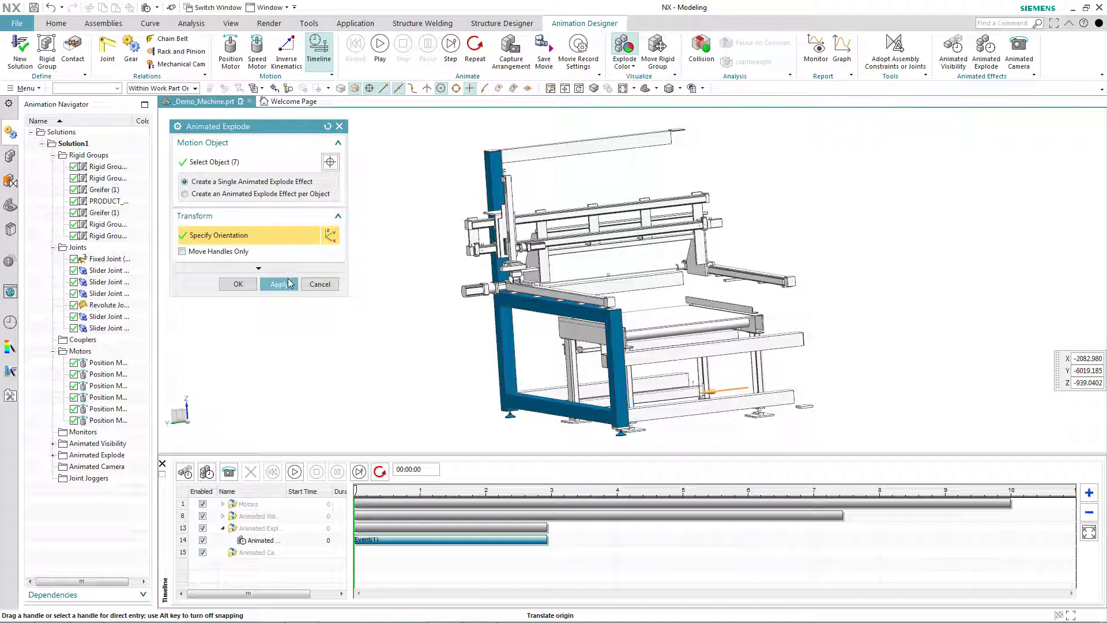
pyautogui.click(280, 284)
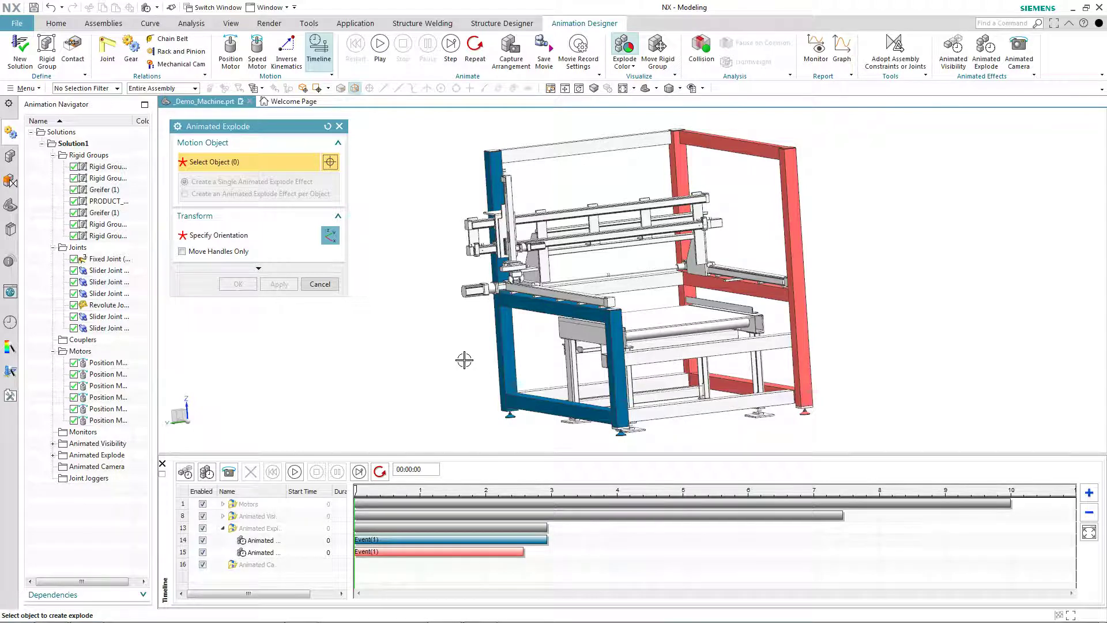
pyautogui.moveTo(396, 271); pyautogui.dragTo(412, 278, button='middle')
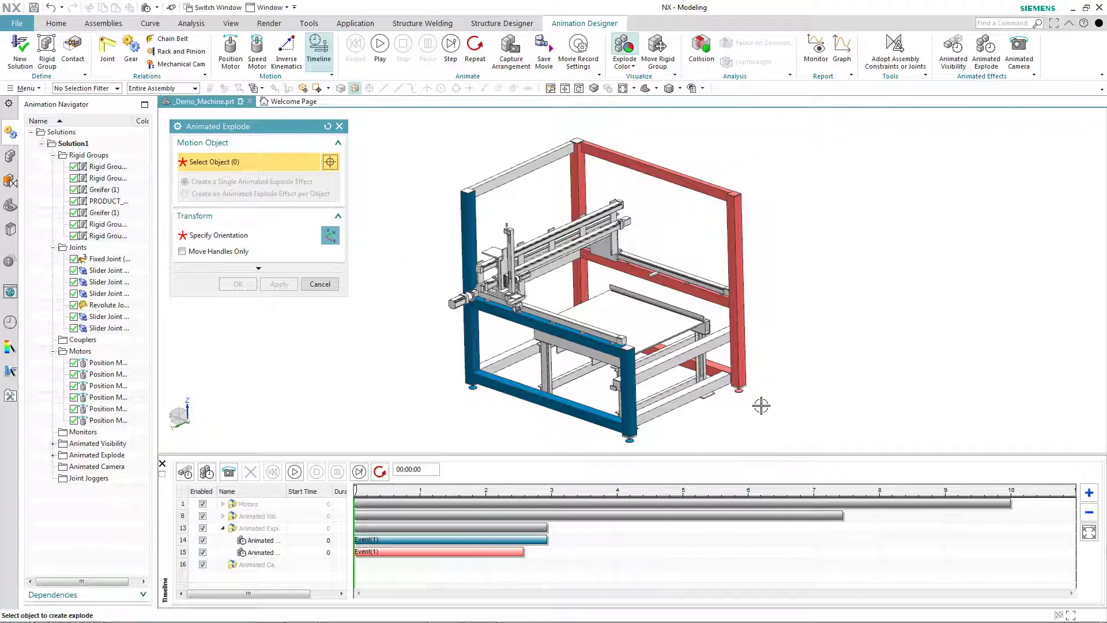
# - Explode the two lower front-right bars outward to the right along X
pyautogui.click(721, 383)
pyautogui.click(724, 342)
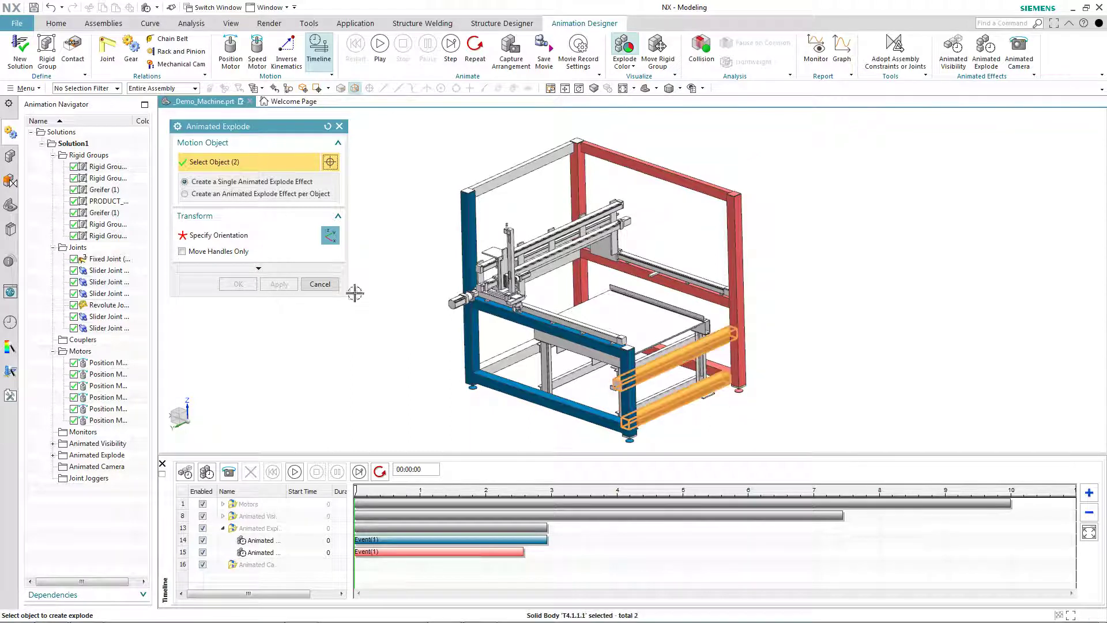
pyautogui.click(225, 235)
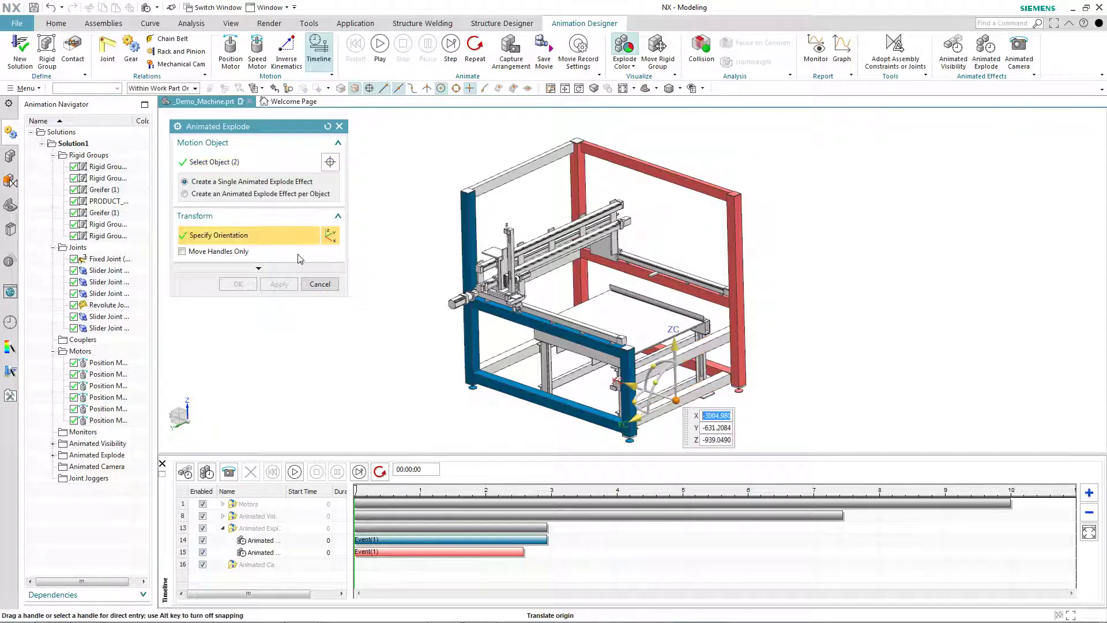
pyautogui.moveTo(634, 383); pyautogui.dragTo(981, 438)
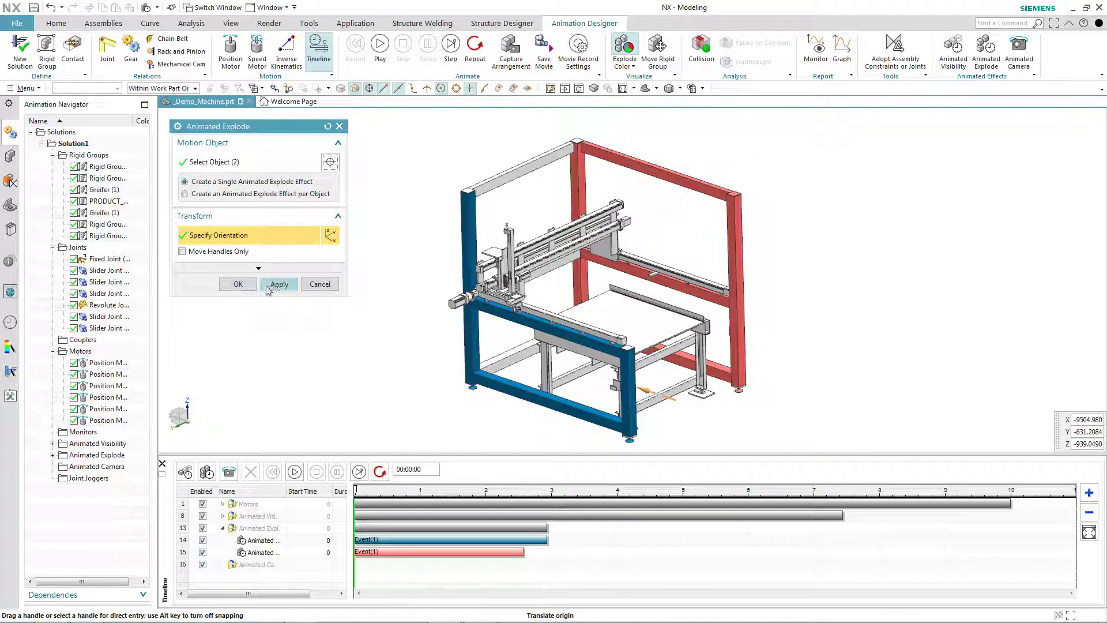
pyautogui.click(274, 285)
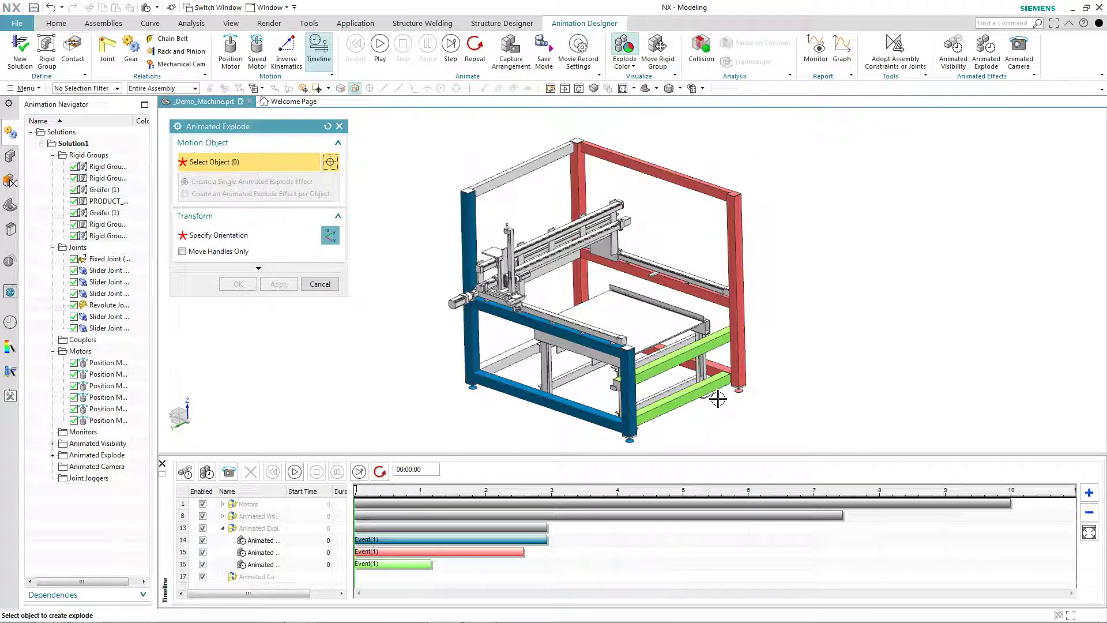
# - Explode the lower left, upper left and top frame bars as a third group
pyautogui.click(506, 360)
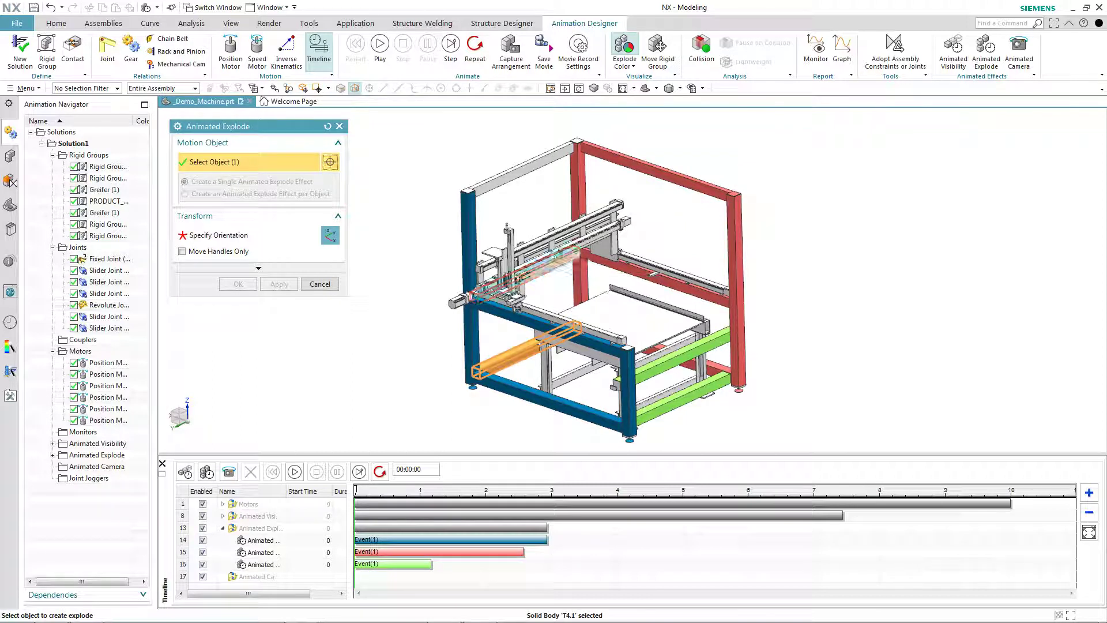
pyautogui.click(522, 271)
pyautogui.click(534, 154)
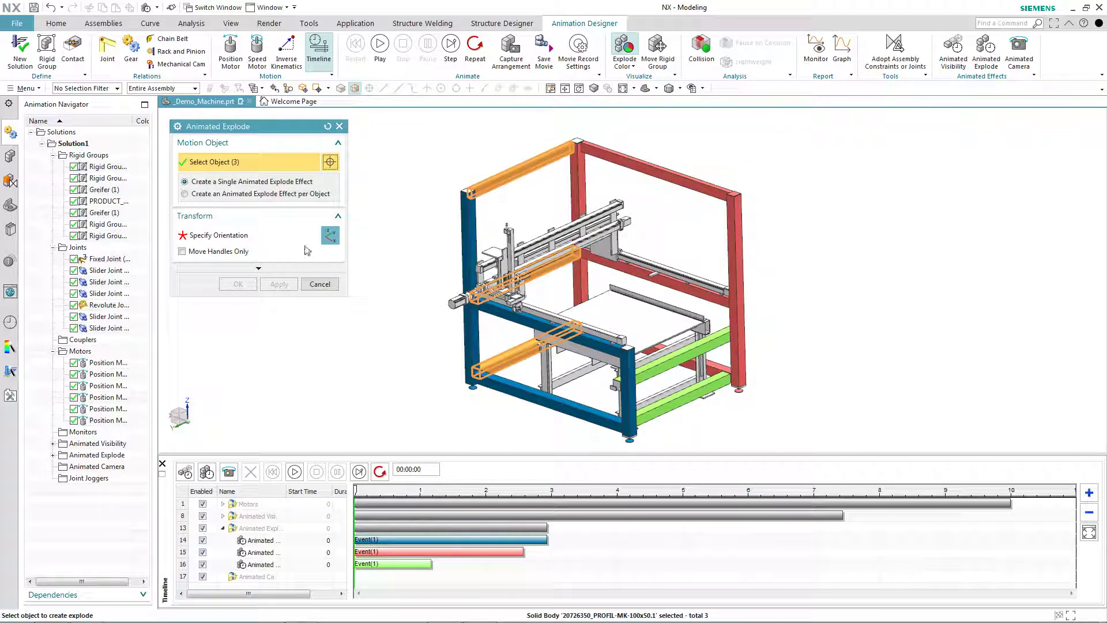
pyautogui.click(214, 234)
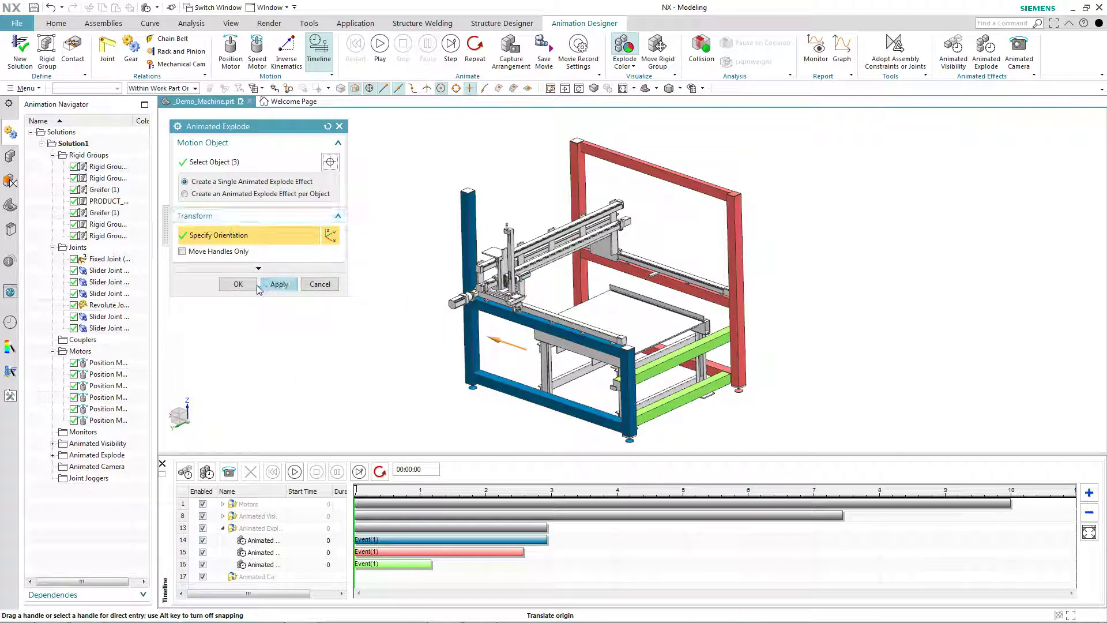
pyautogui.click(260, 285)
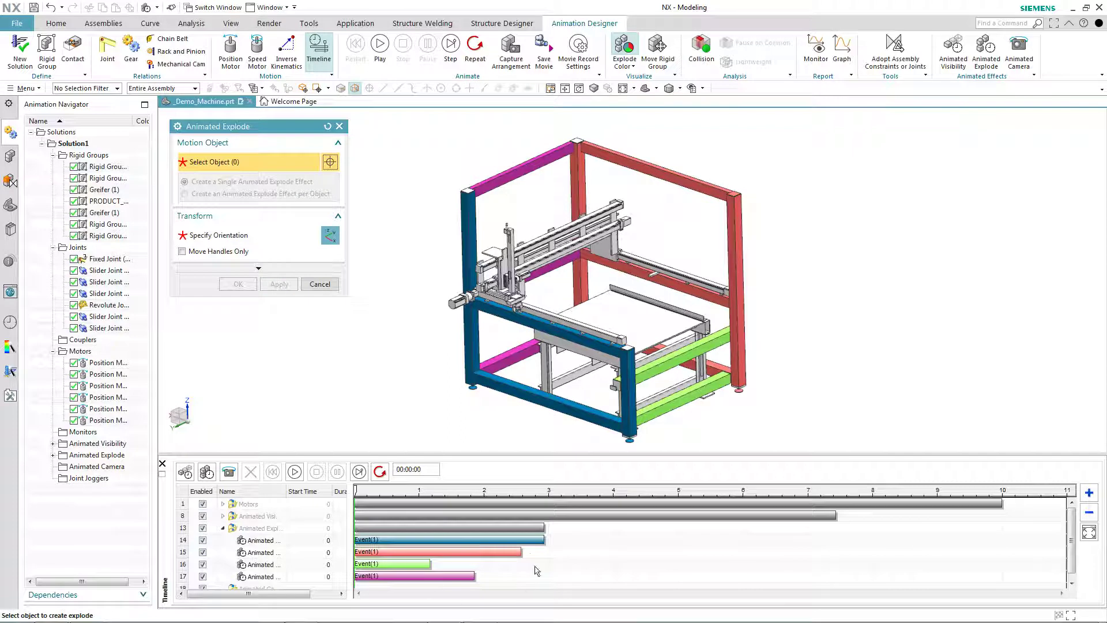
# - Lengthen the red, green and magenta explode events to 2.80, 2.55 and 2.30, then preview
pyautogui.moveTo(522, 552); pyautogui.dragTo(544, 551)
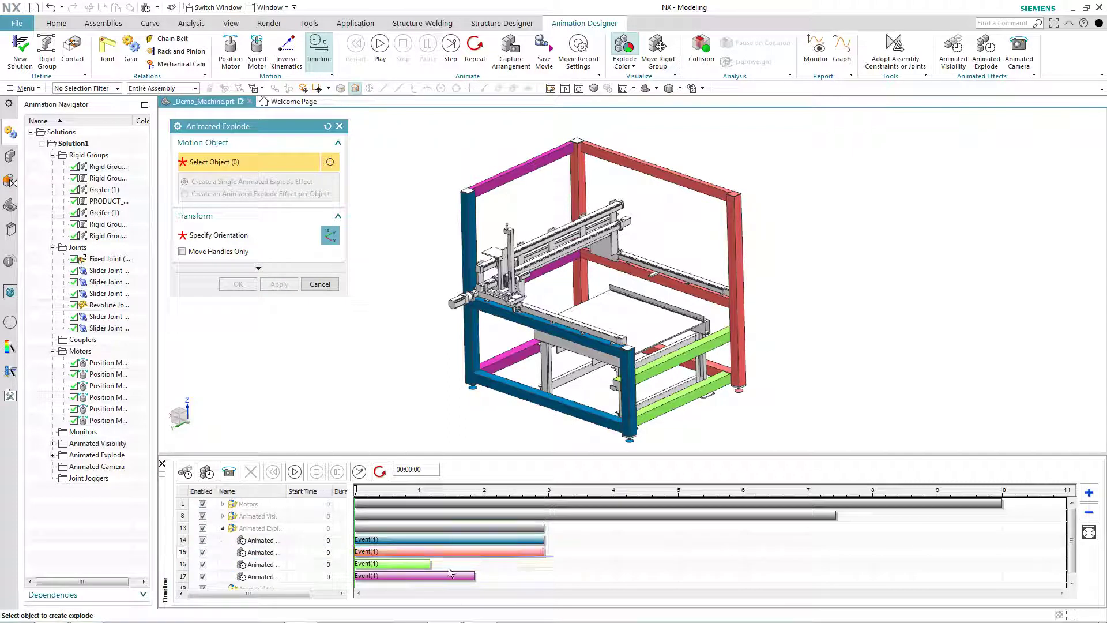
pyautogui.moveTo(429, 565); pyautogui.dragTo(545, 565)
pyautogui.moveTo(476, 576); pyautogui.dragTo(544, 574)
pyautogui.moveTo(354, 489); pyautogui.dragTo(641, 497)
# - Delay all four explode events to start together at 1.4772 s
pyautogui.click(472, 540)
pyautogui.moveTo(472, 541); pyautogui.dragTo(575, 548)
pyautogui.moveTo(497, 566); pyautogui.dragTo(592, 560)
pyautogui.moveTo(504, 577); pyautogui.dragTo(599, 576)
pyautogui.moveTo(640, 491); pyautogui.dragTo(612, 501)
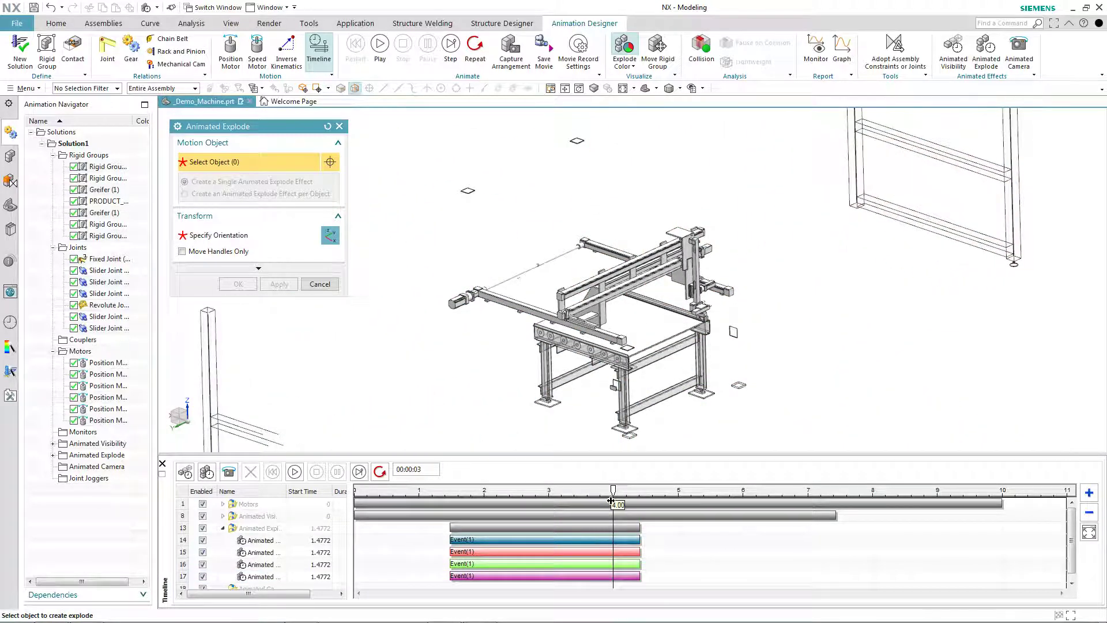
# - Select the 25 table-stand parts: crossbars, feet, three legs, roller frame, upper frame and Anschlag rail
pyautogui.scroll(5, 615, 414)
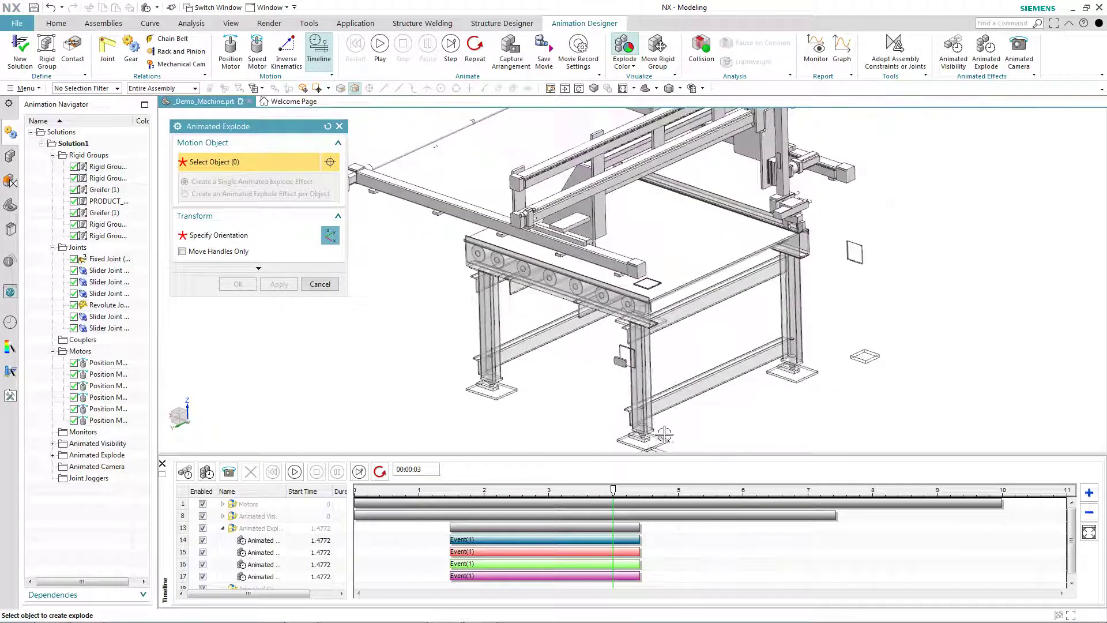
pyautogui.moveTo(553, 397); pyautogui.dragTo(549, 361, button='middle')
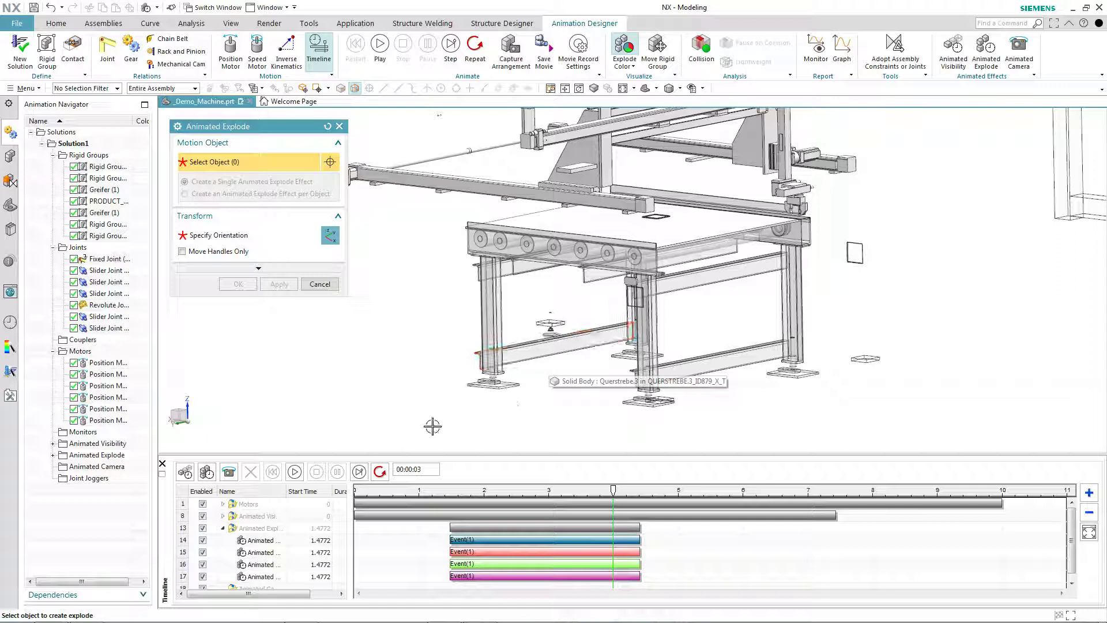
pyautogui.moveTo(433, 427); pyautogui.dragTo(859, 303)
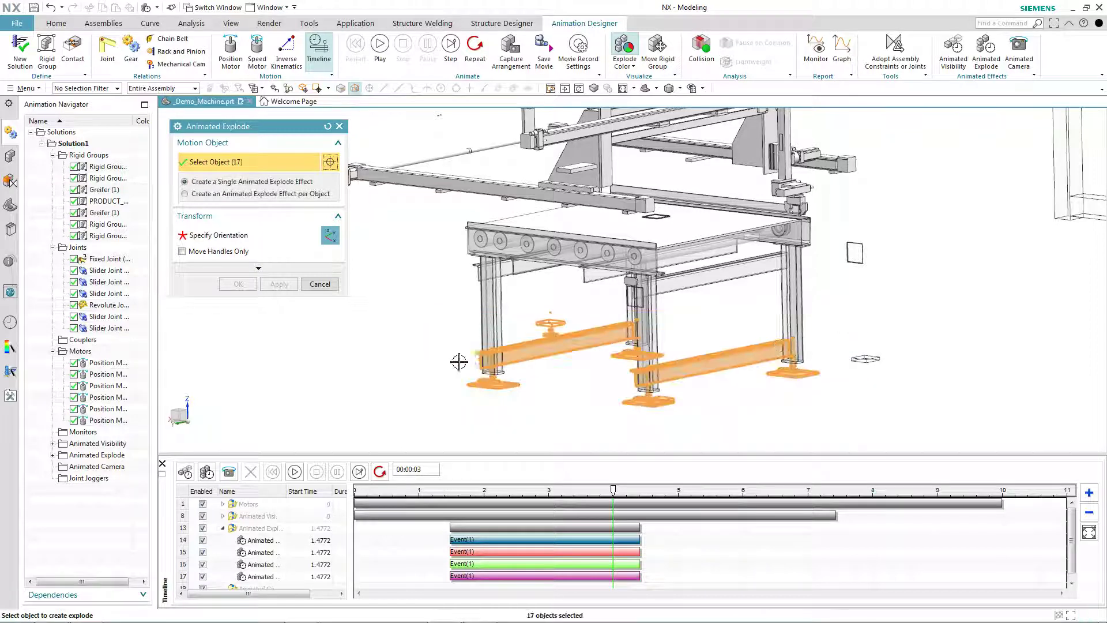
pyautogui.click(483, 323)
pyautogui.click(639, 312)
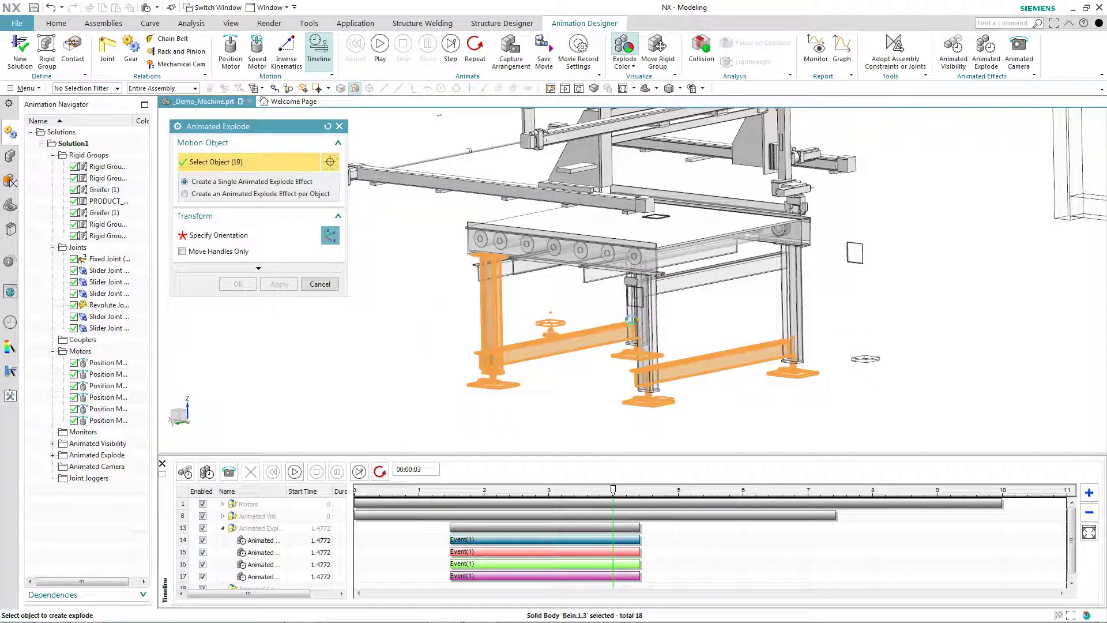
pyautogui.click(793, 300)
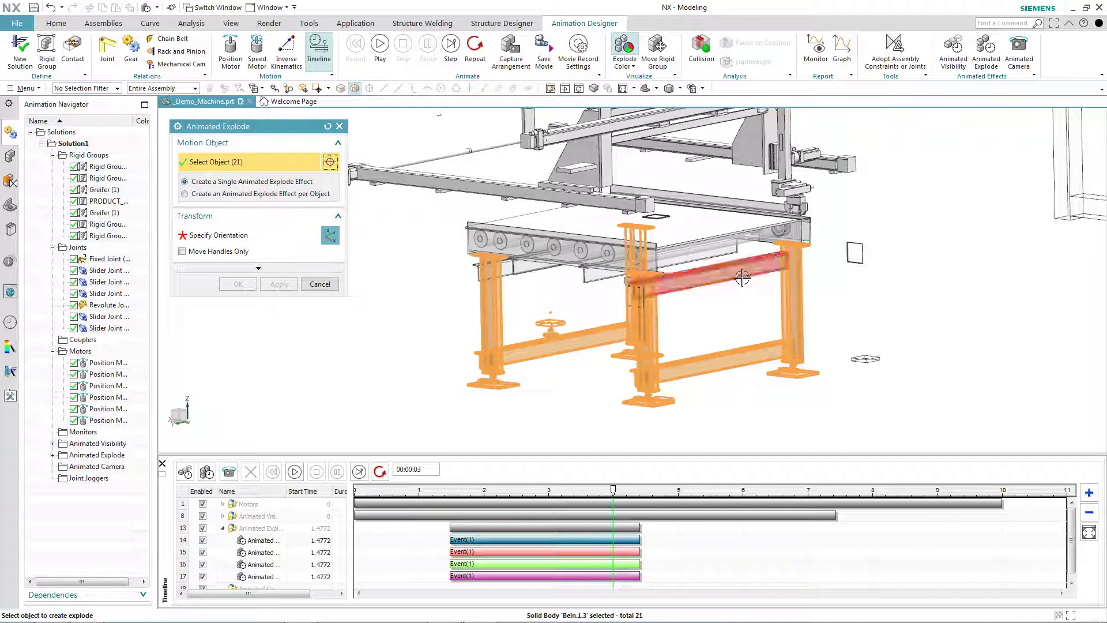
pyautogui.click(721, 271)
pyautogui.click(590, 278)
pyautogui.click(525, 293)
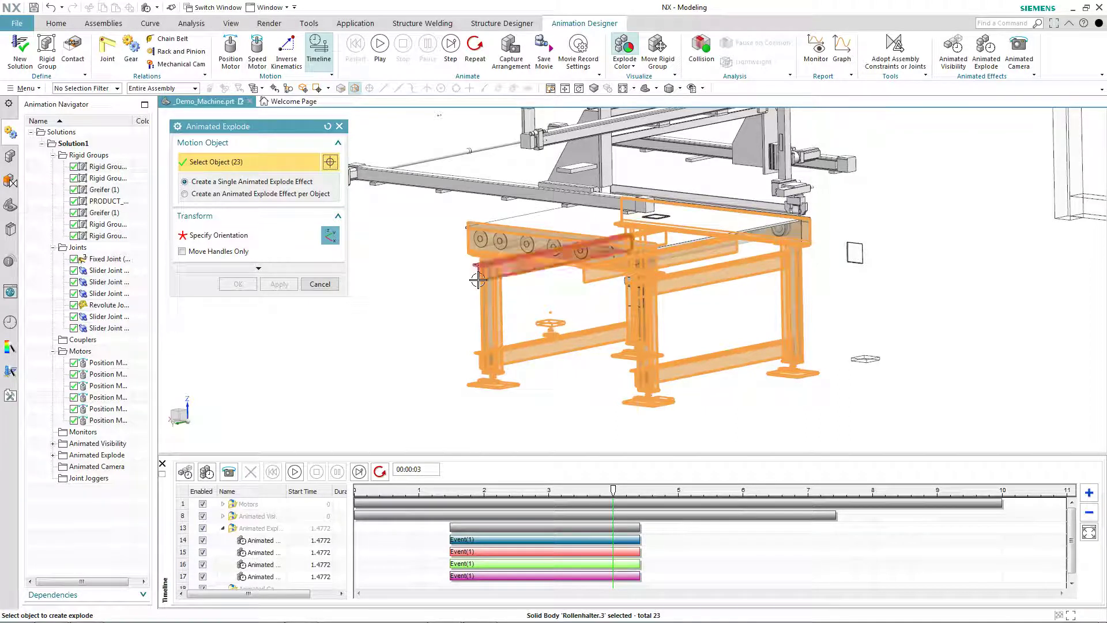
pyautogui.click(727, 268)
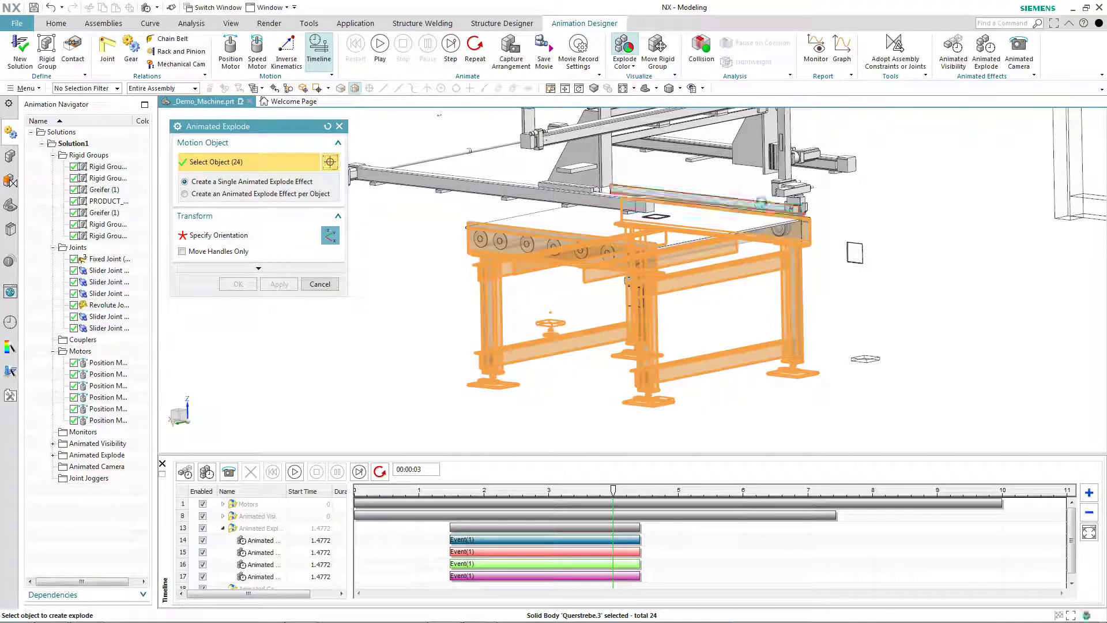
# - Drag the table parts along XC and down along ZC, then apply the explode
pyautogui.click(243, 235)
pyautogui.moveTo(511, 335); pyautogui.dragTo(709, 365)
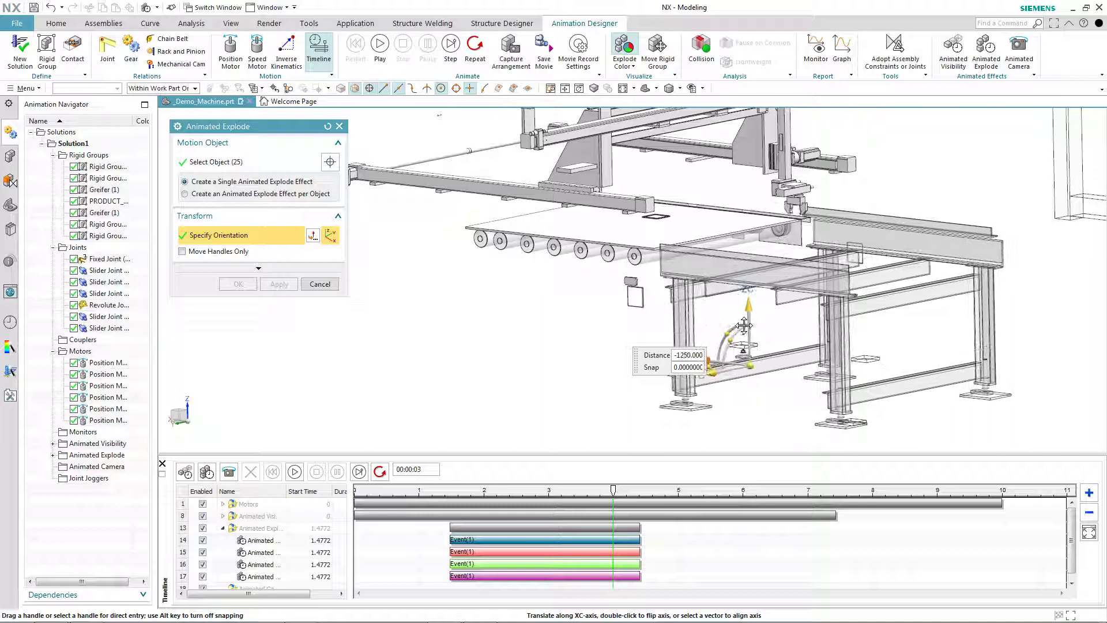
pyautogui.moveTo(749, 308); pyautogui.dragTo(748, 577)
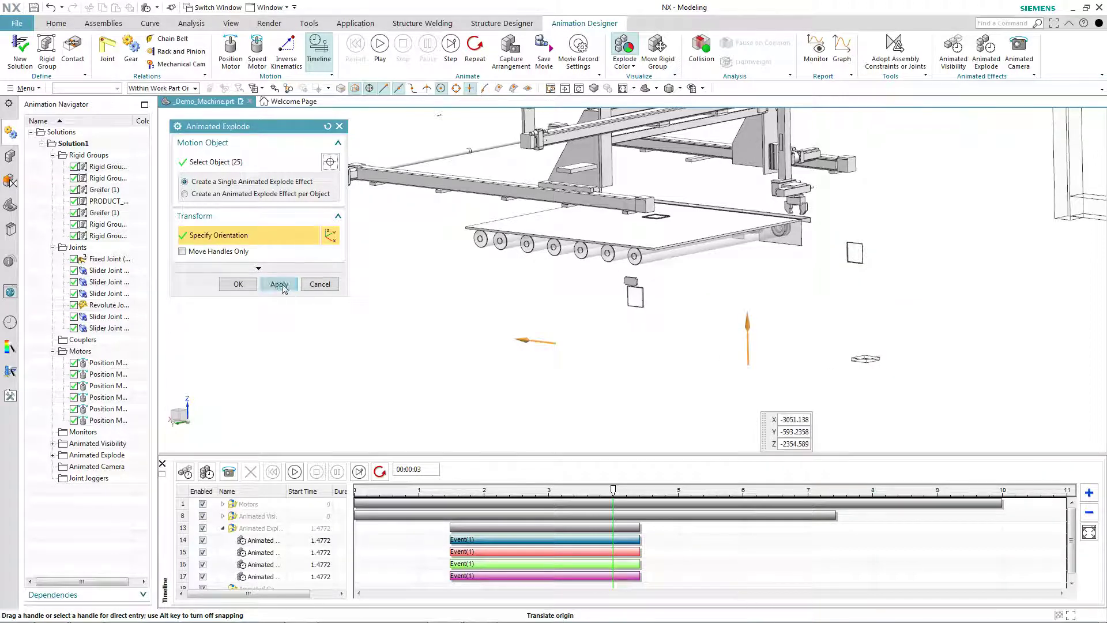
pyautogui.click(280, 285)
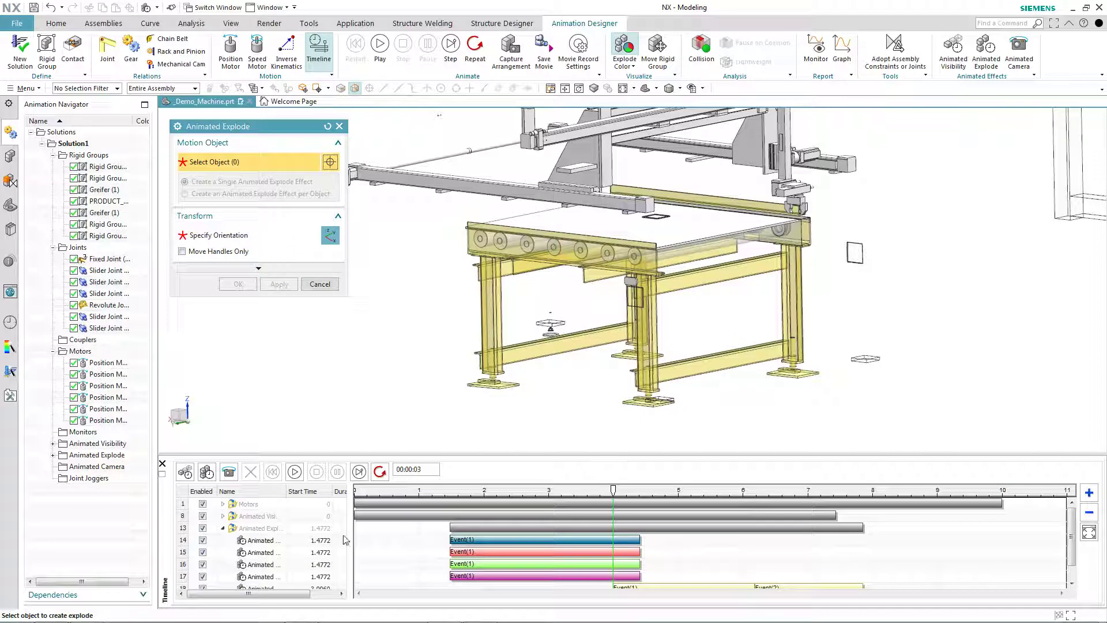
# - Rewind to about 4.6 s and shorten the table explode's first event
pyautogui.scroll(-1, 411, 555)
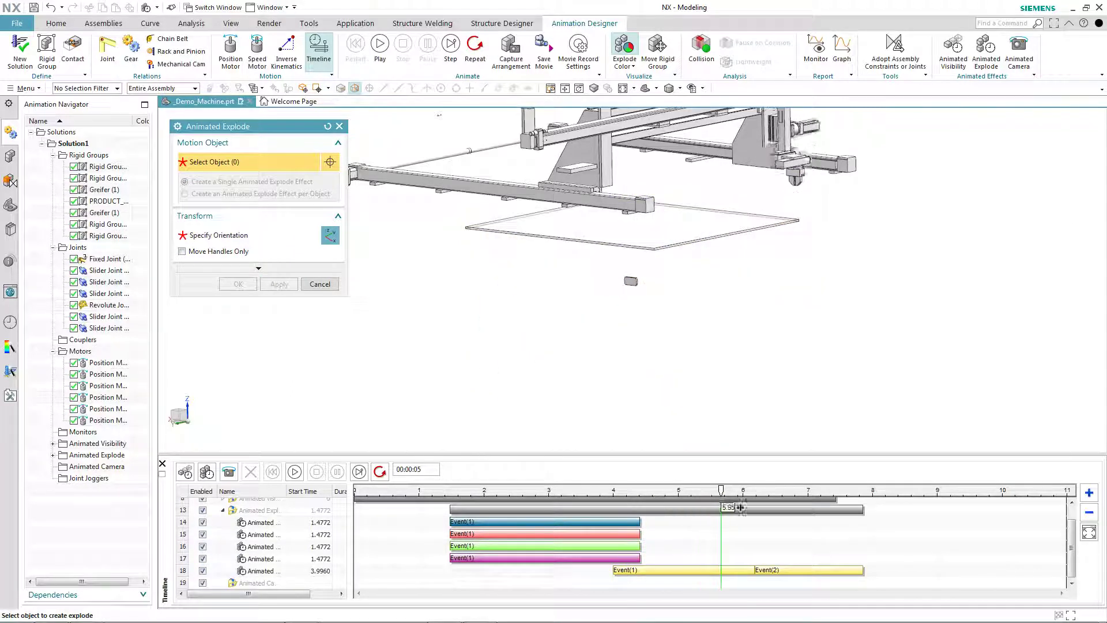
pyautogui.moveTo(688, 512); pyautogui.dragTo(639, 515)
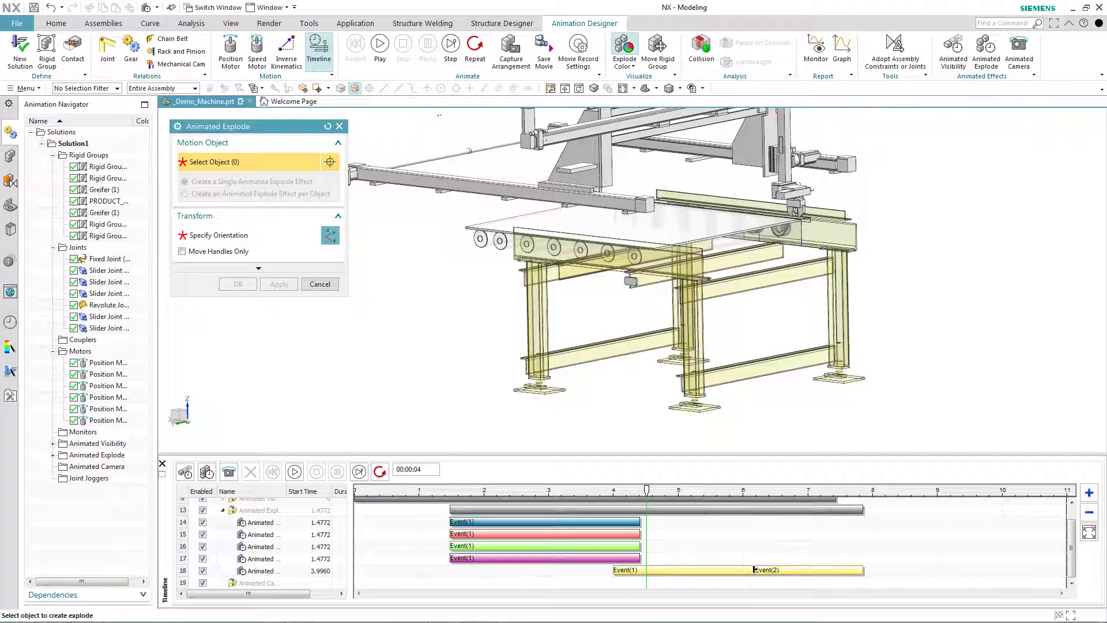
pyautogui.moveTo(754, 570)
pyautogui.mouseDown()
pyautogui.moveTo(683, 574)
pyautogui.moveTo(799, 569)
pyautogui.moveTo(738, 571)
pyautogui.moveTo(761, 573)
pyautogui.moveTo(750, 571)
pyautogui.mouseUp()
pyautogui.click(687, 530)
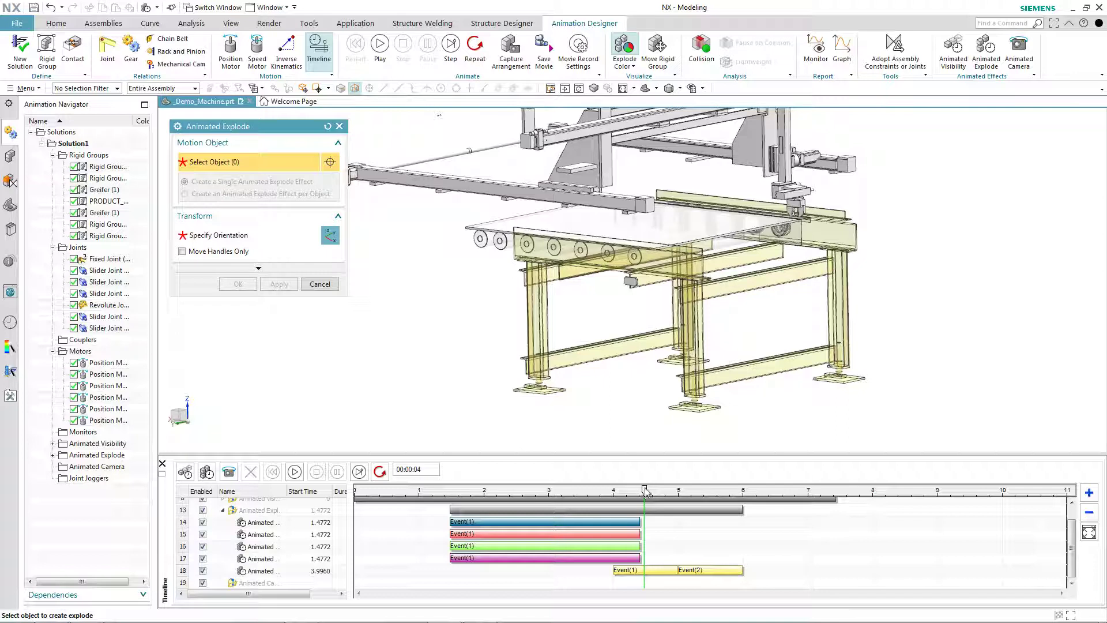
# - Move the table explode's start to about 3.29 s and its second event to 4.4 s
pyautogui.moveTo(646, 491); pyautogui.dragTo(568, 493)
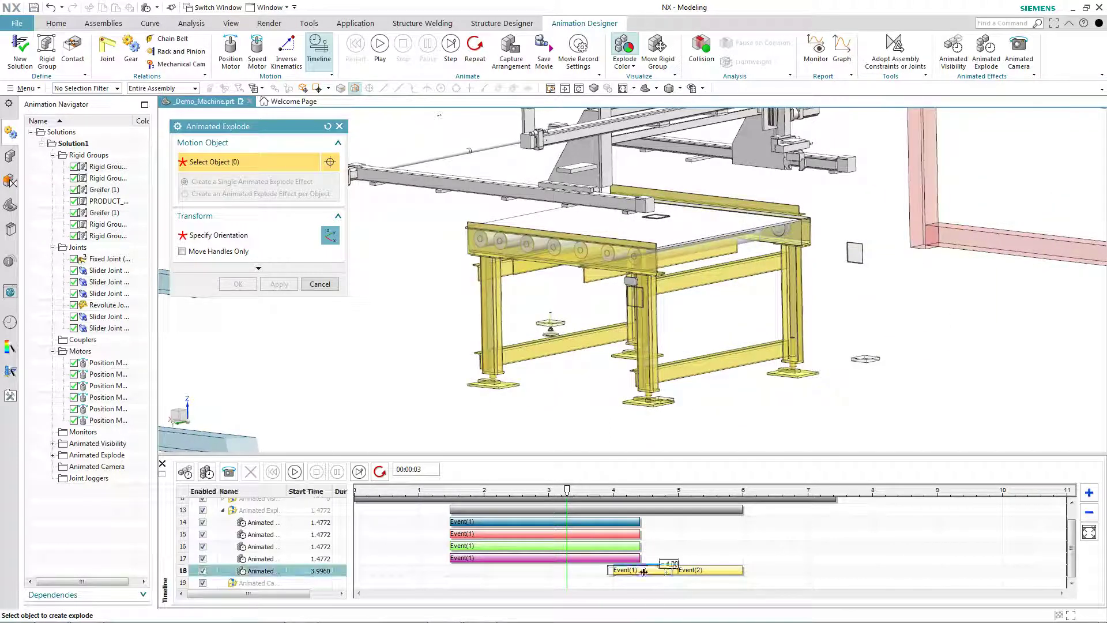
pyautogui.moveTo(669, 570); pyautogui.dragTo(623, 570)
pyautogui.moveTo(717, 569); pyautogui.dragTo(669, 571)
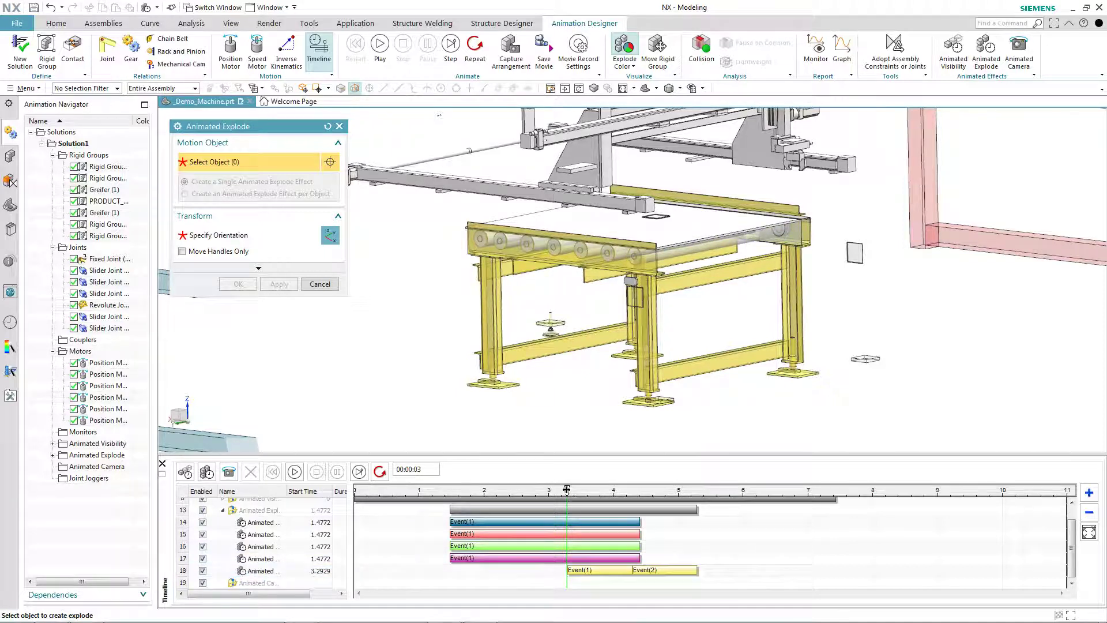
pyautogui.moveTo(567, 490)
pyautogui.mouseDown()
pyautogui.moveTo(672, 497)
pyautogui.moveTo(555, 504)
pyautogui.moveTo(576, 504)
pyautogui.mouseUp()
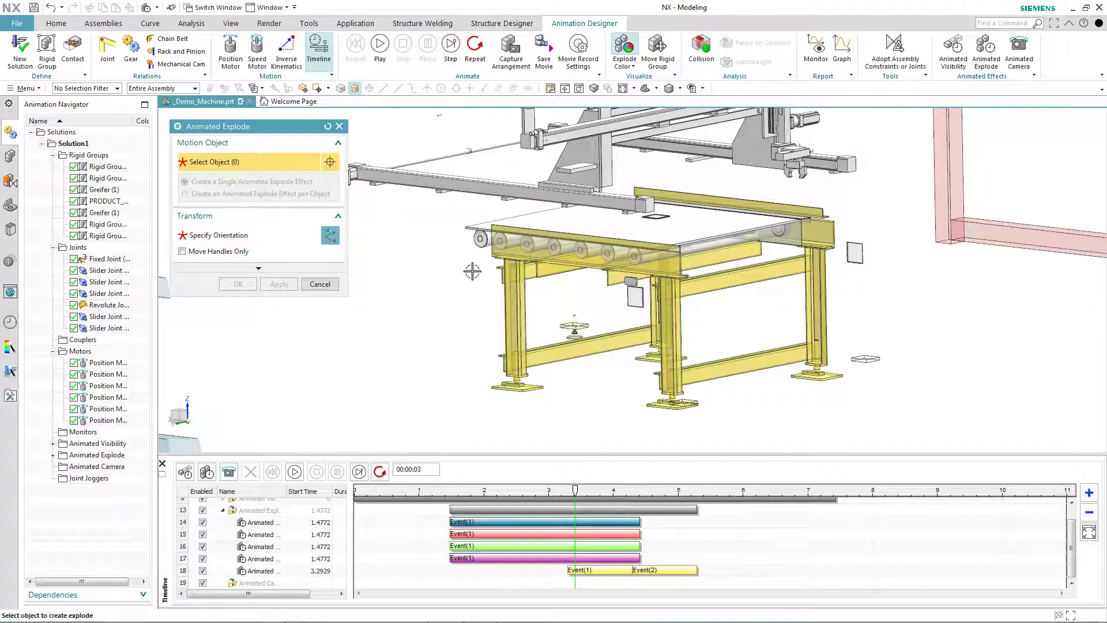
# - Select the seven conveyor rollers for exploding
pyautogui.click(479, 241)
pyautogui.click(499, 241)
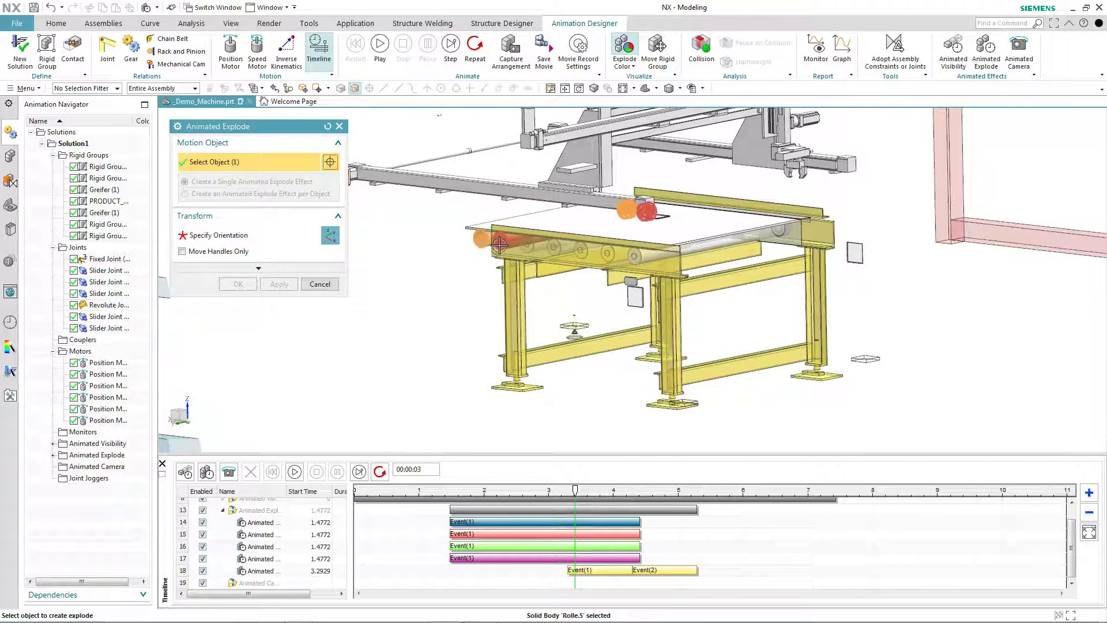
pyautogui.click(531, 246)
pyautogui.click(554, 248)
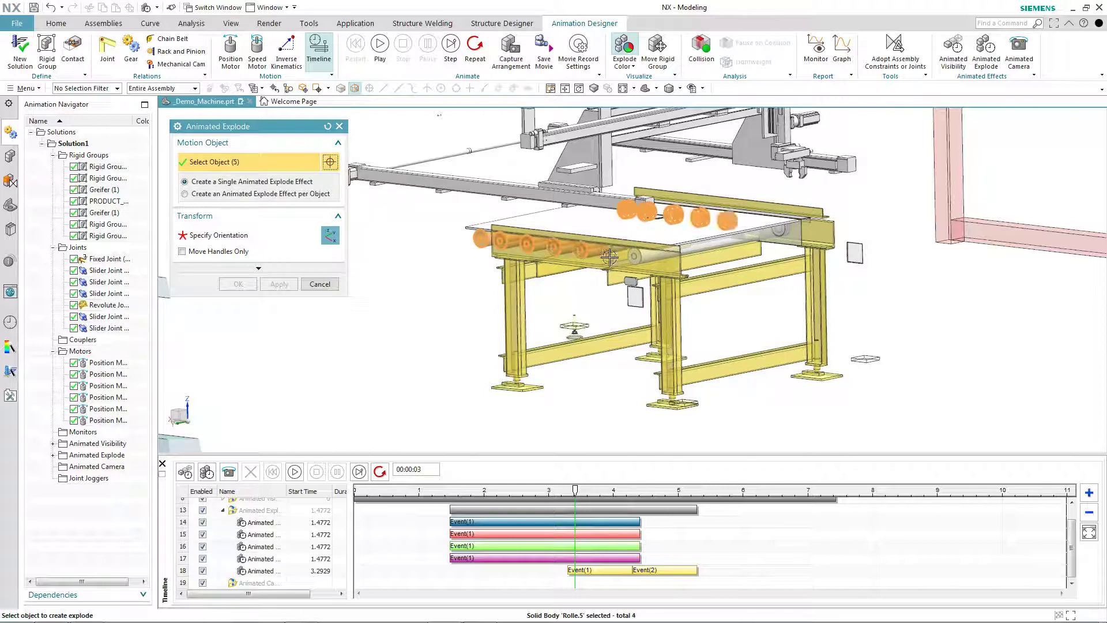
pyautogui.click(580, 249)
pyautogui.click(608, 252)
pyautogui.click(634, 255)
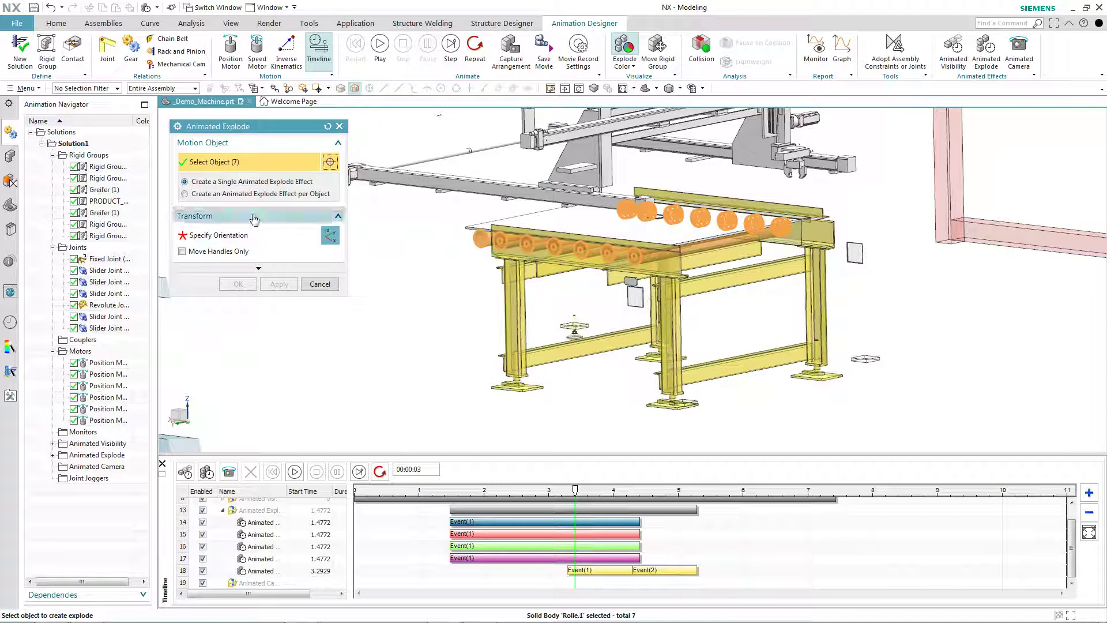
# - Give each roller its own explode and pull them about 3210 along YC
pyautogui.click(208, 195)
pyautogui.click(218, 235)
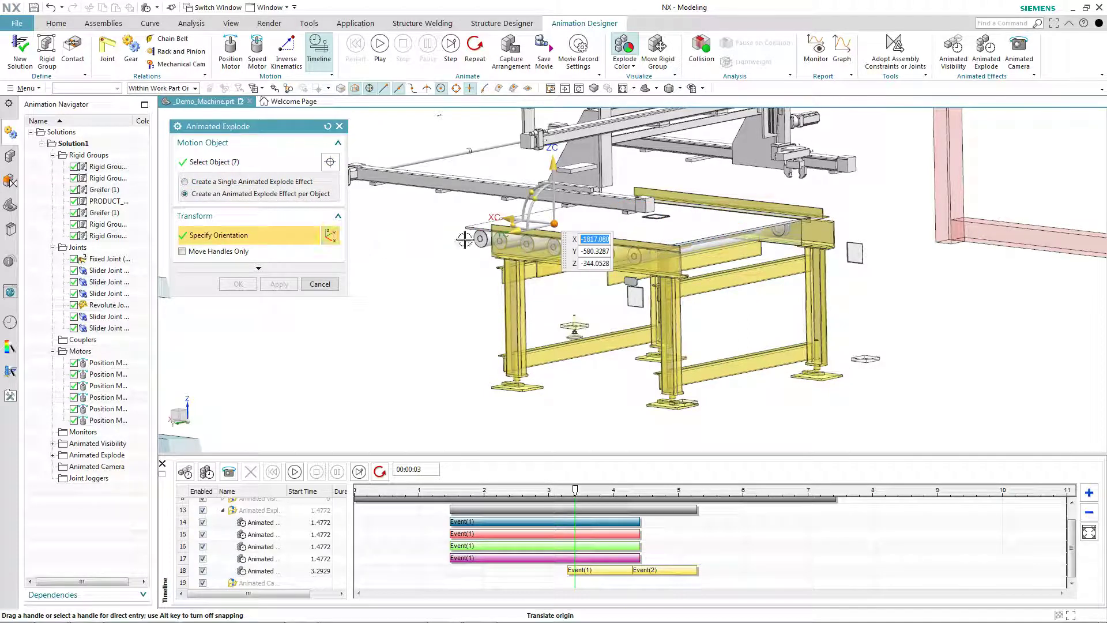
pyautogui.moveTo(506, 237); pyautogui.dragTo(4, 383)
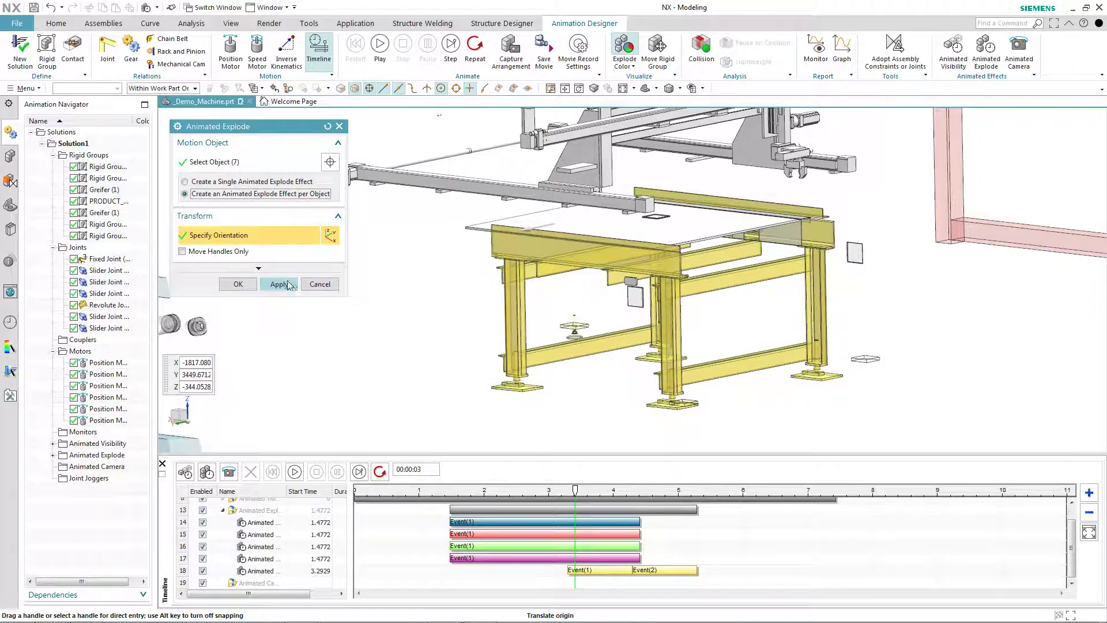
# - Apply the per-roller explodes and stagger the seven events to start from about 3.4 s to 4.5 s
pyautogui.click(279, 284)
pyautogui.scroll(-2, 777, 547)
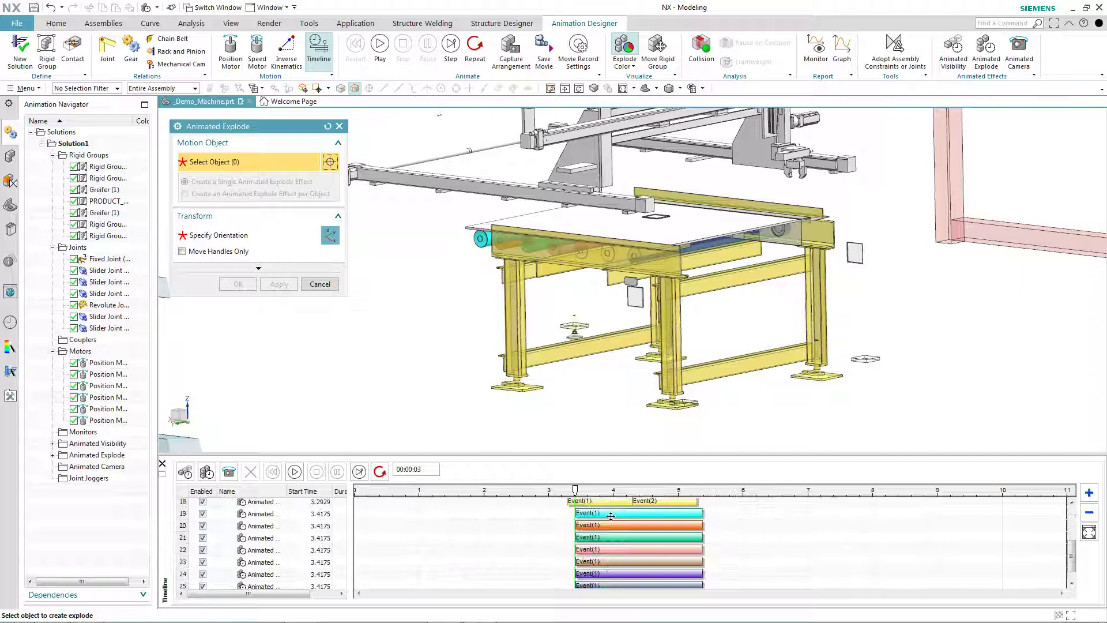
pyautogui.moveTo(607, 523); pyautogui.dragTo(702, 573)
pyautogui.click(623, 539)
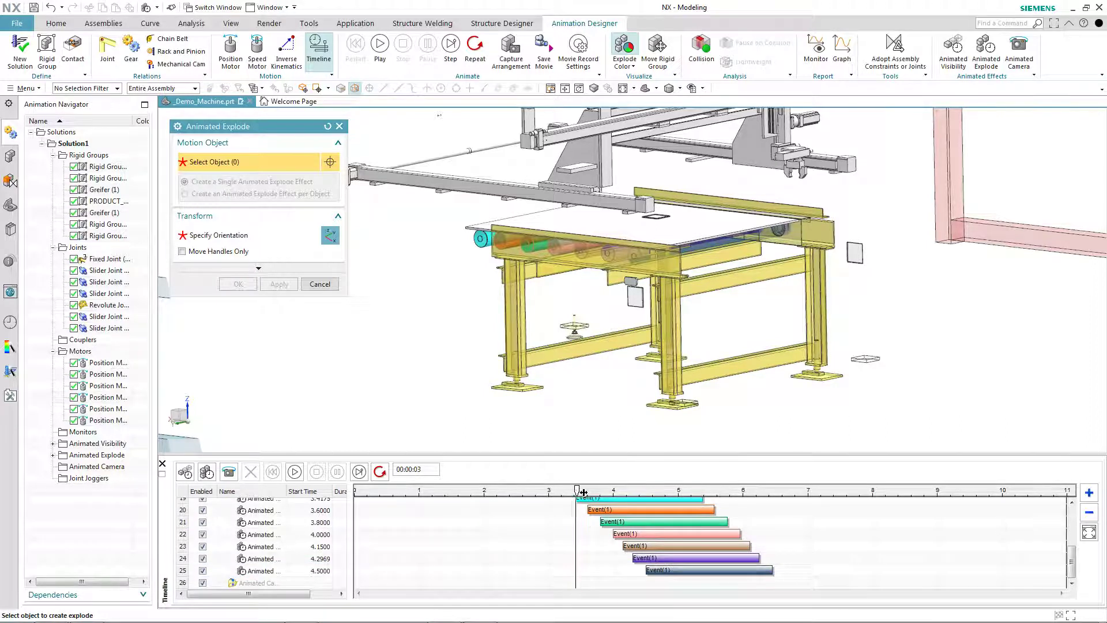
pyautogui.moveTo(583, 492); pyautogui.dragTo(692, 510)
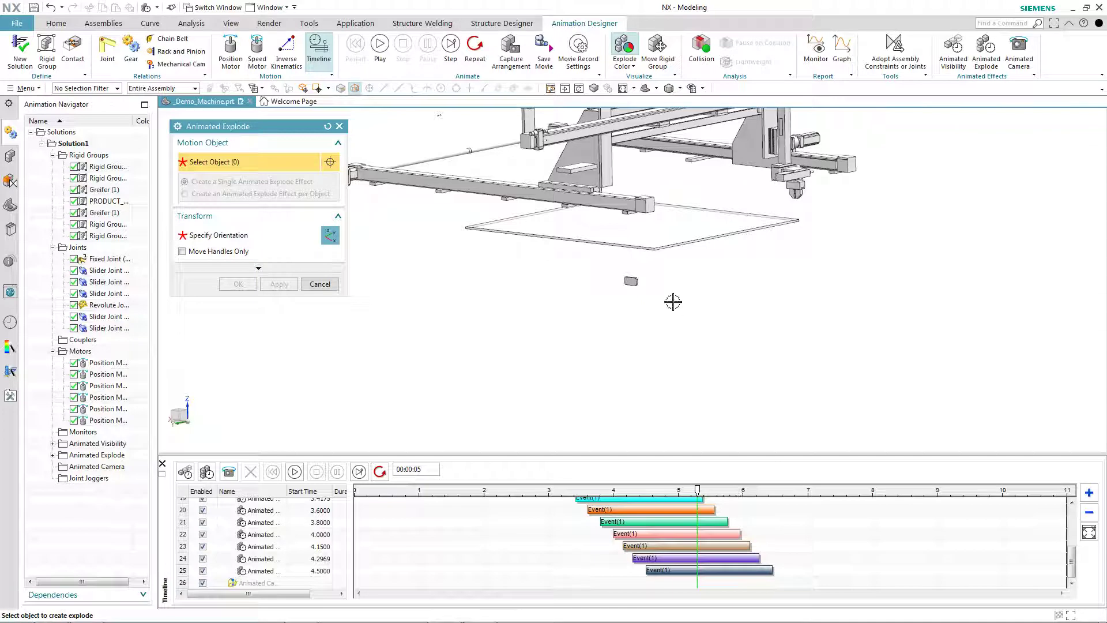
pyautogui.scroll(-1, 673, 302)
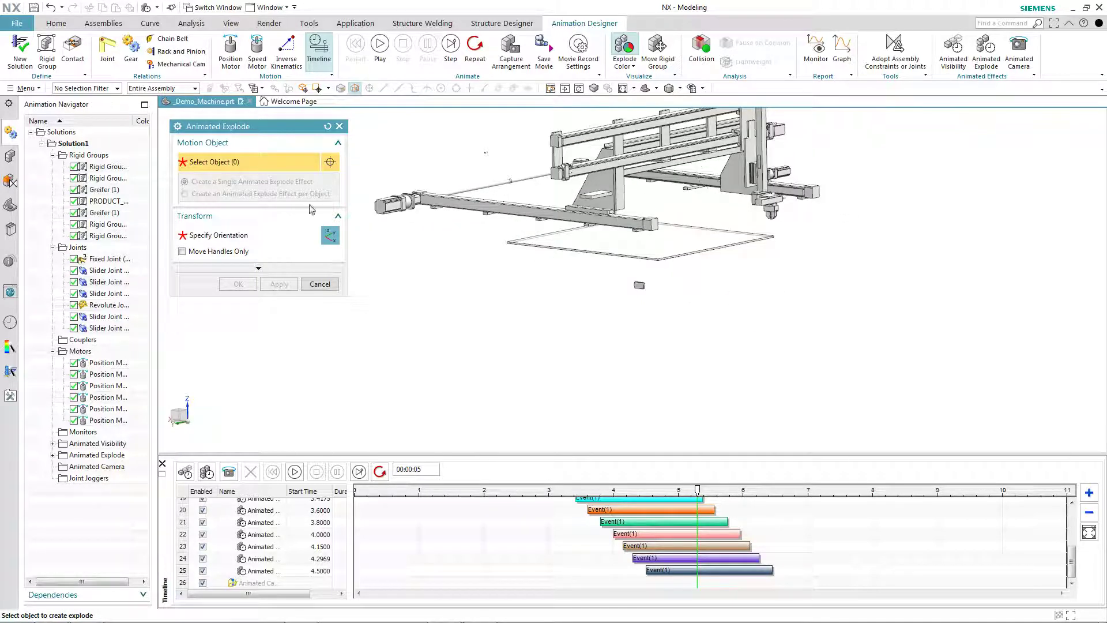
# - Explode the tabletop plate along XC and down by -1900, confirming with OK
pyautogui.click(717, 232)
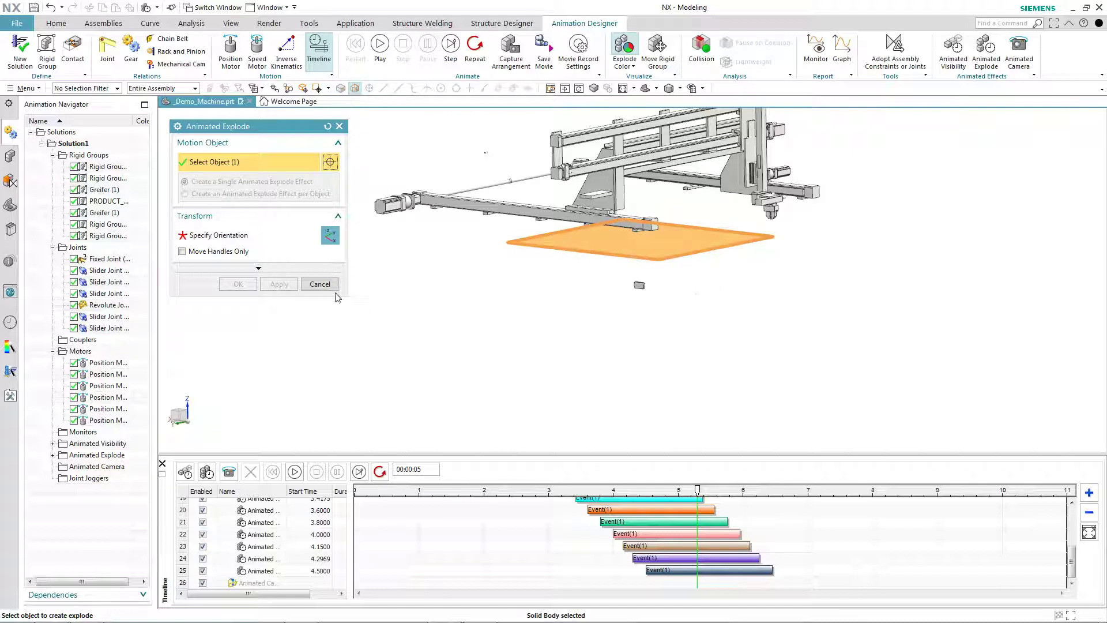
pyautogui.click(212, 233)
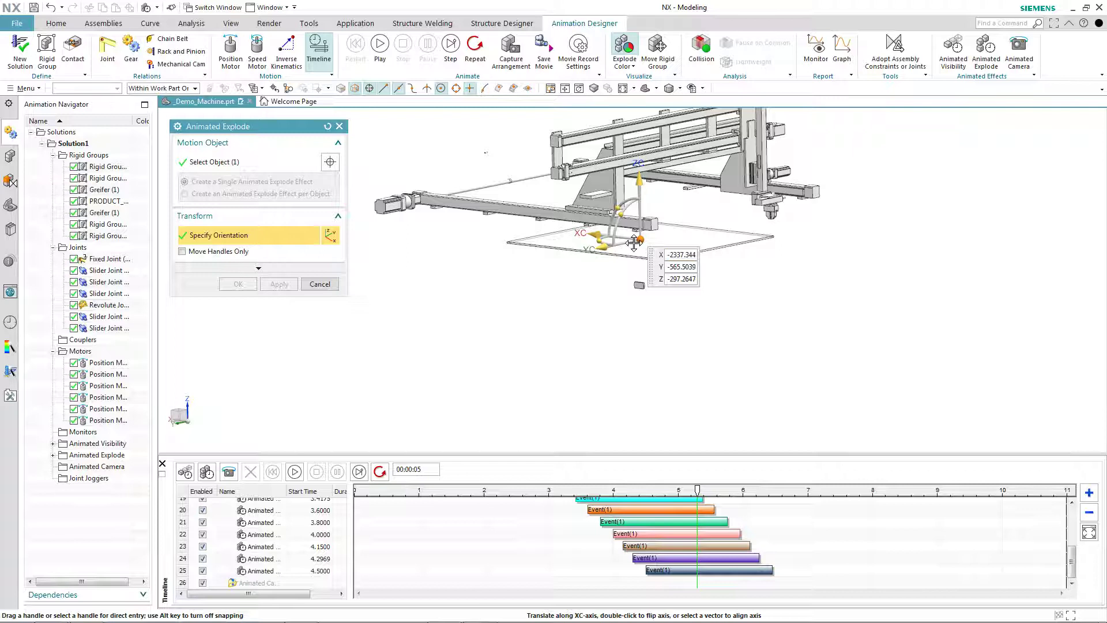
pyautogui.moveTo(634, 243); pyautogui.dragTo(499, 289)
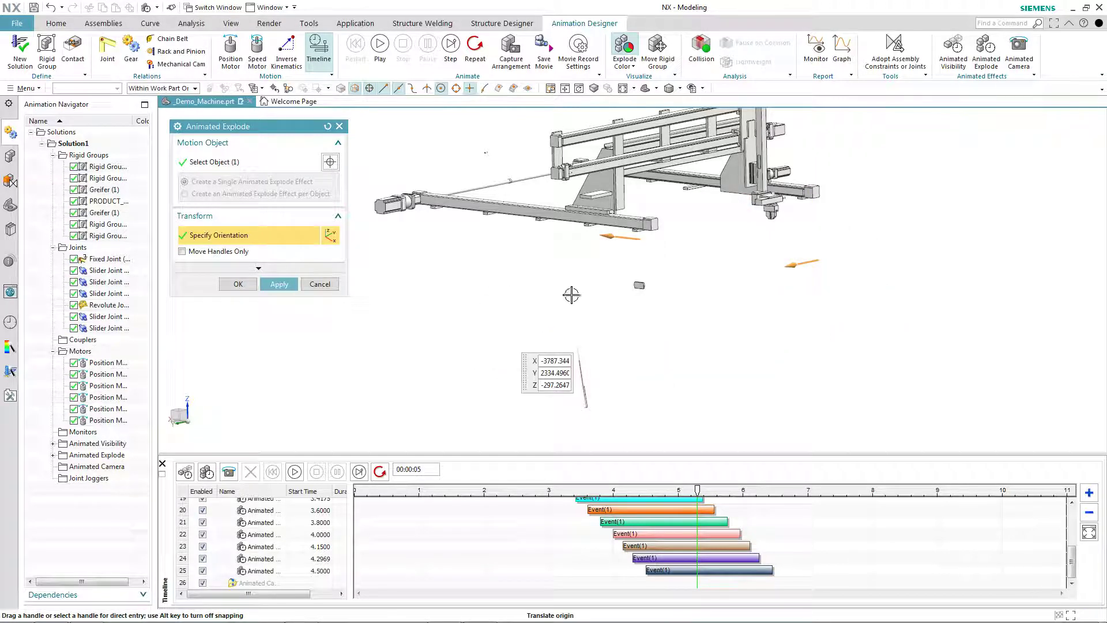
pyautogui.scroll(-2, 439, 262)
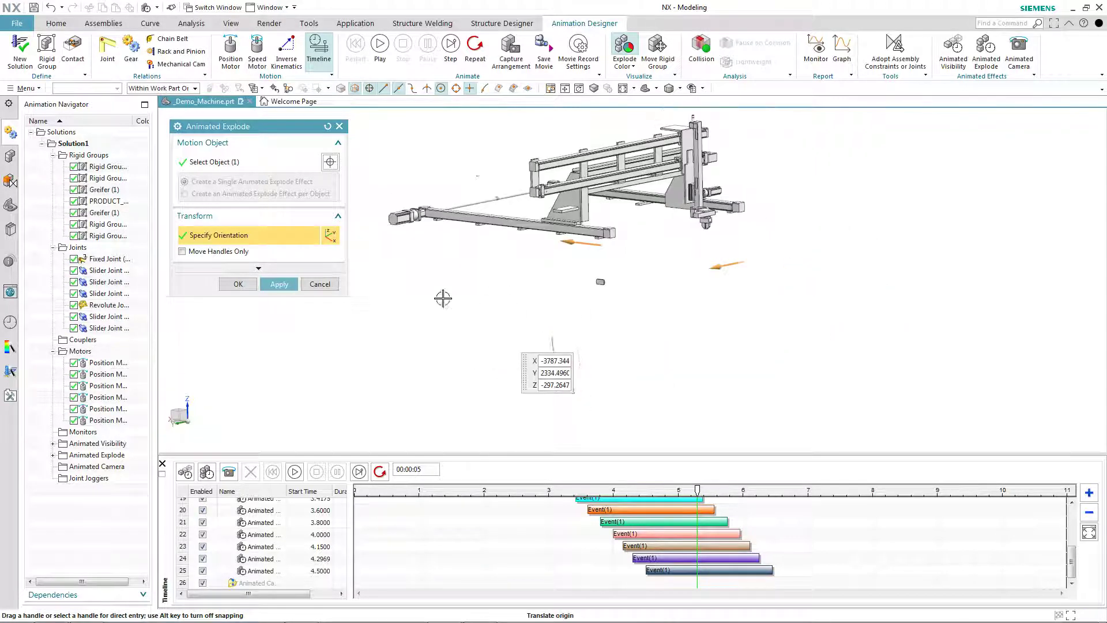
pyautogui.scroll(3, 543, 281)
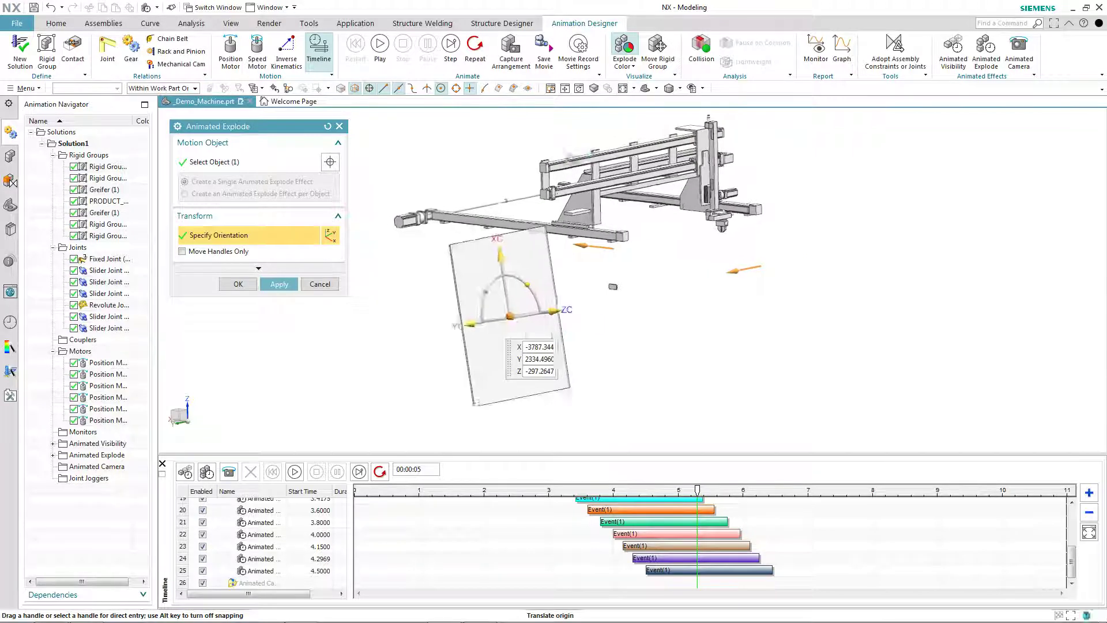
pyautogui.moveTo(552, 310); pyautogui.dragTo(621, 587)
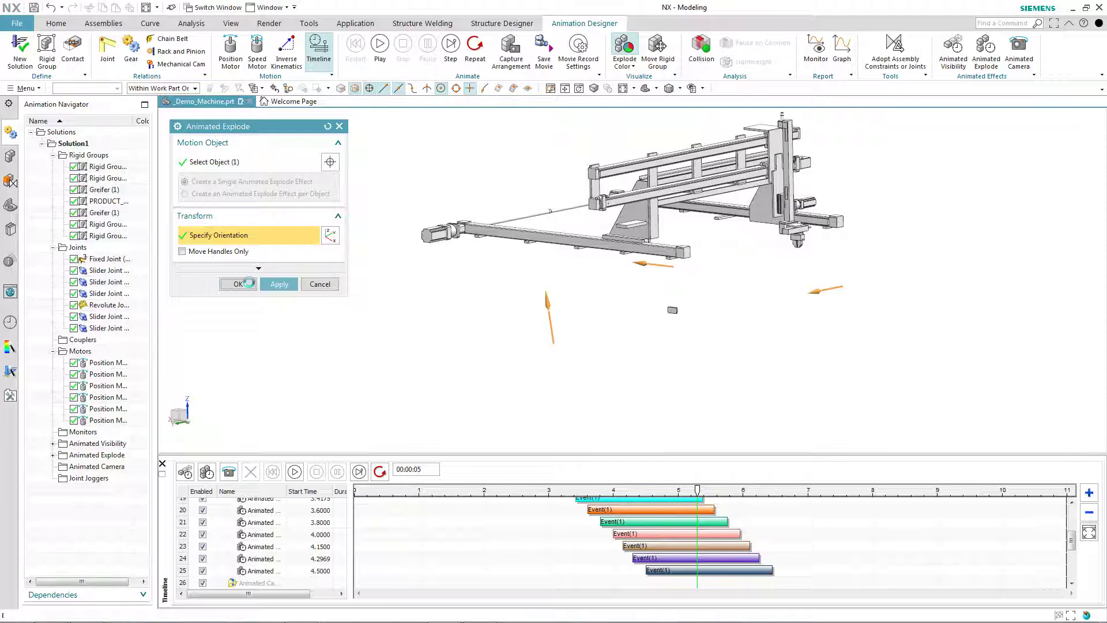
pyautogui.click(239, 283)
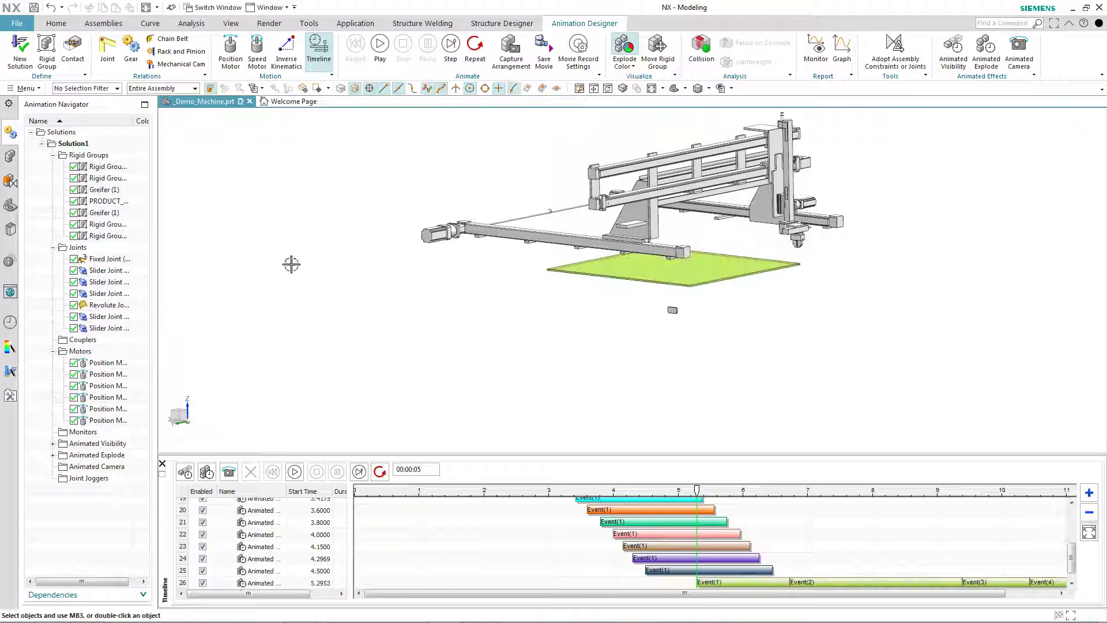
# - Replay the colour-coded explode animation from 0 s through to its 11-second end
pyautogui.click(384, 52)
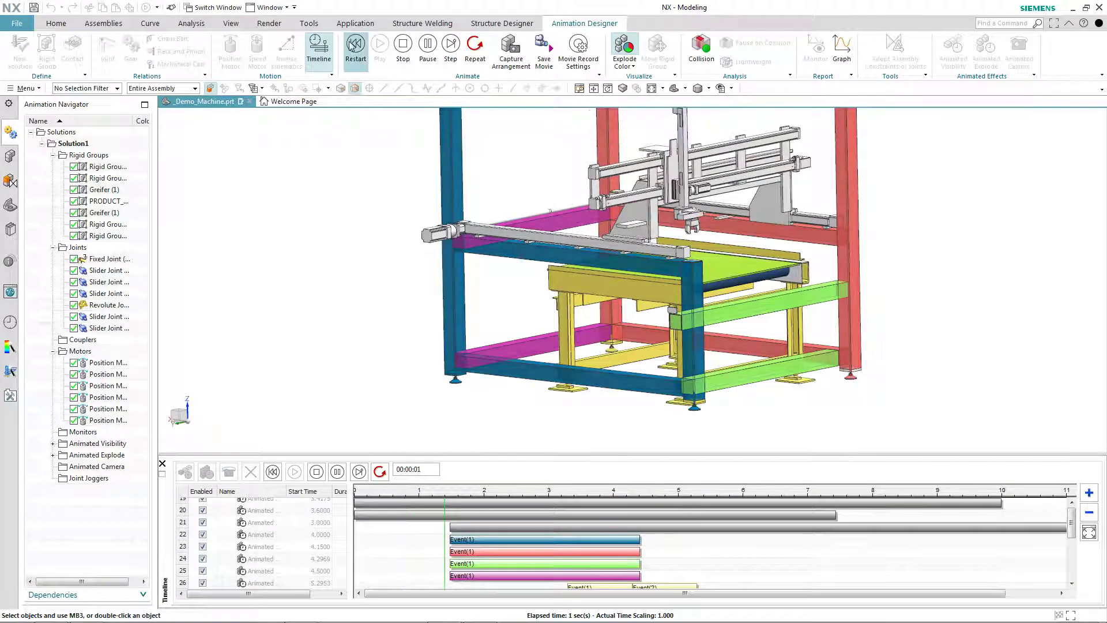
pyautogui.click(352, 47)
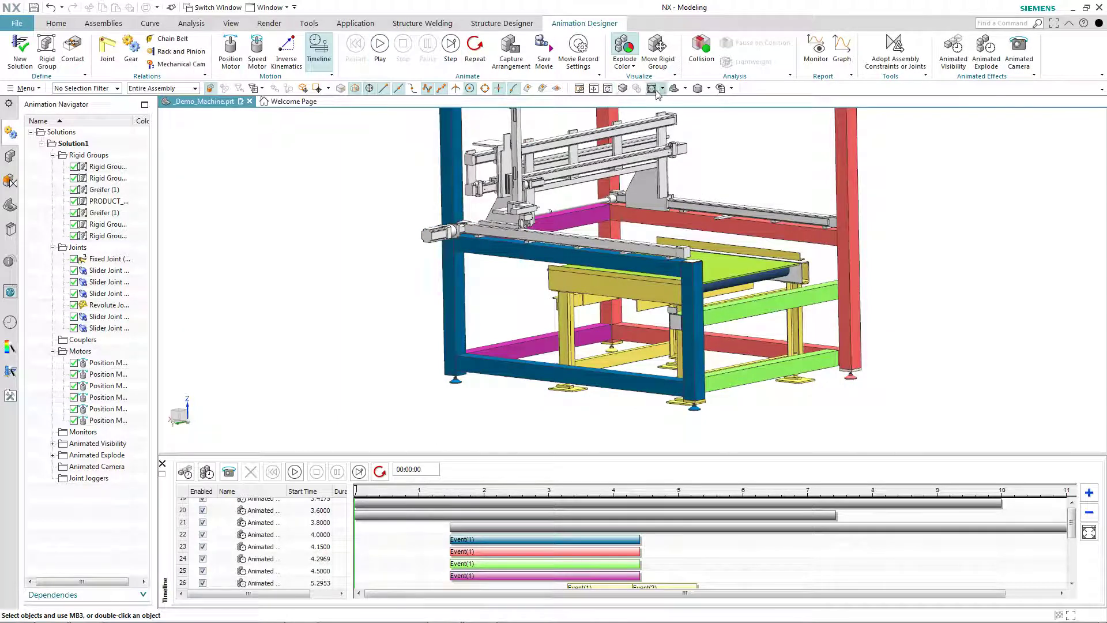
pyautogui.click(379, 46)
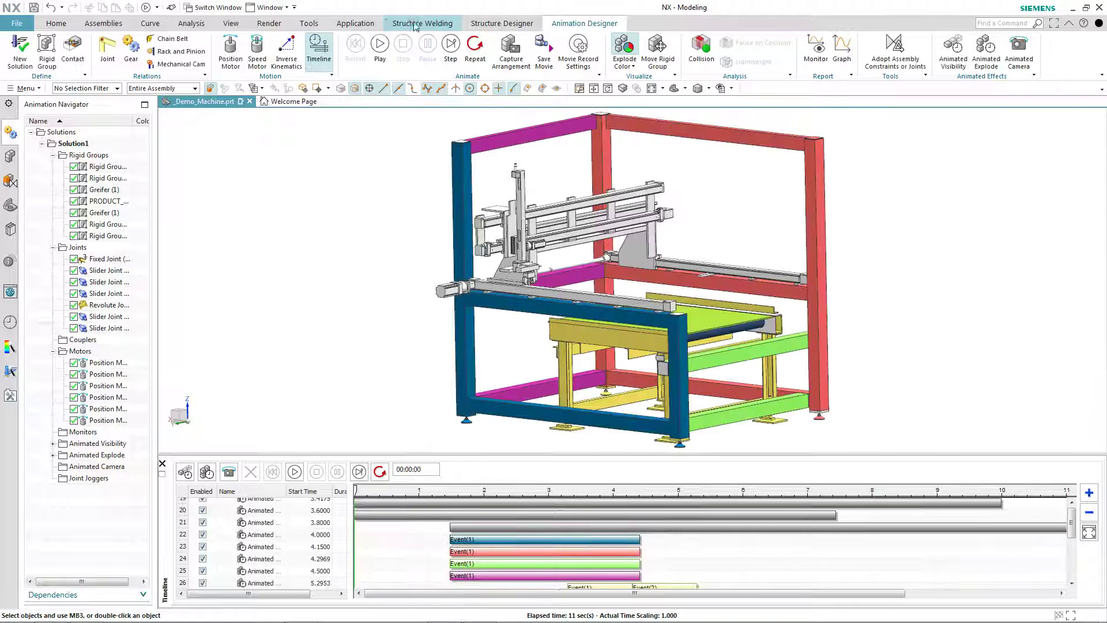
# - Turn off explode colours, replay in plain grey and blue, and fit the timeline to 0–13 s
pyautogui.click(624, 49)
pyautogui.moveTo(871, 277); pyautogui.dragTo(899, 212, button='middle')
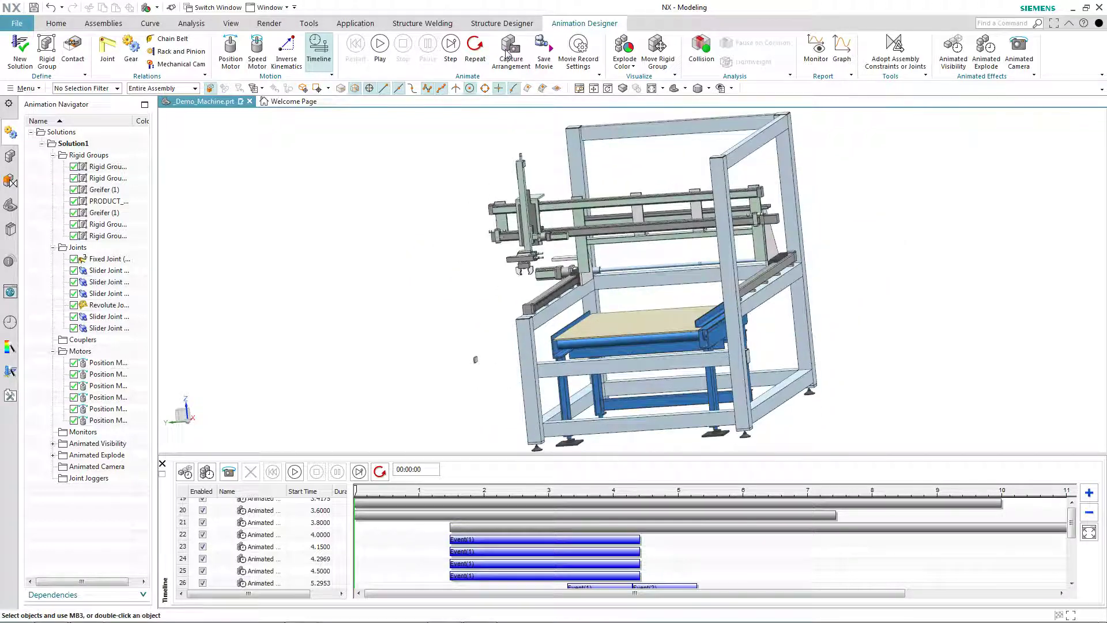
pyautogui.click(380, 49)
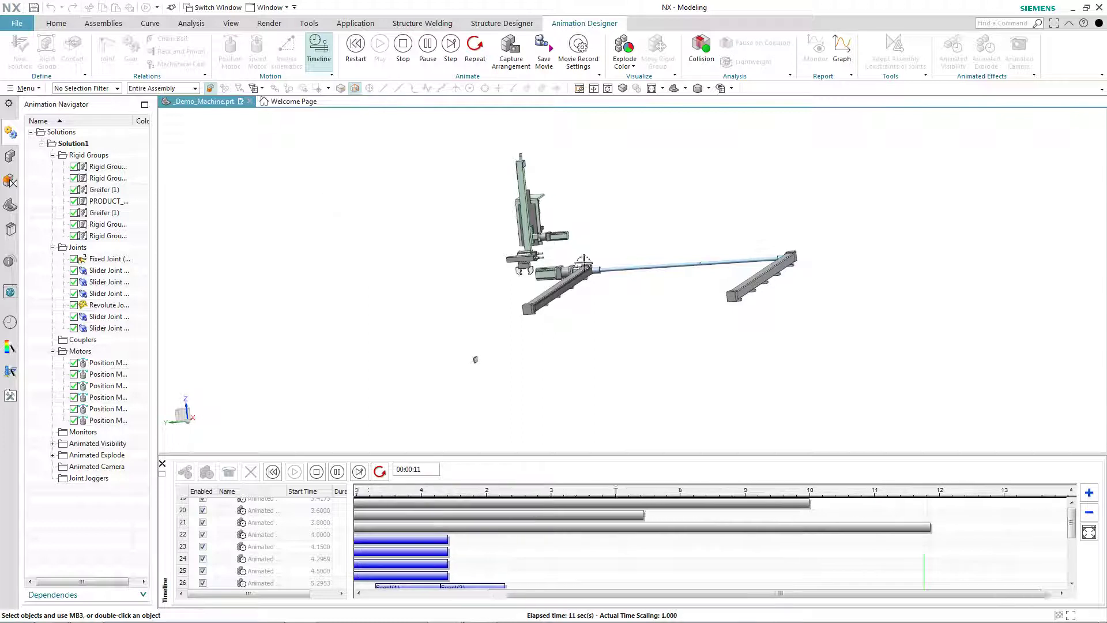
pyautogui.click(1090, 533)
pyautogui.moveTo(434, 308)
pyautogui.mouseDown(button='middle')
pyautogui.moveTo(400, 289)
pyautogui.moveTo(434, 294)
pyautogui.mouseUp(button='middle')
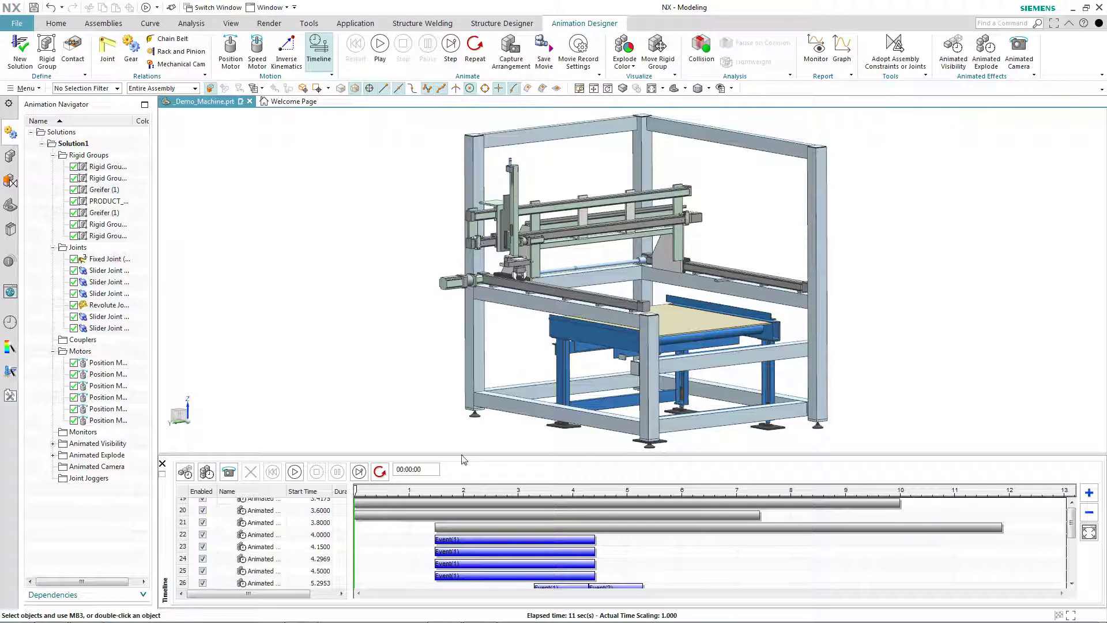
# - Enlarge the 3-D view and switch to perspective with a 3961 distance to target
pyautogui.moveTo(462, 454); pyautogui.dragTo(456, 531)
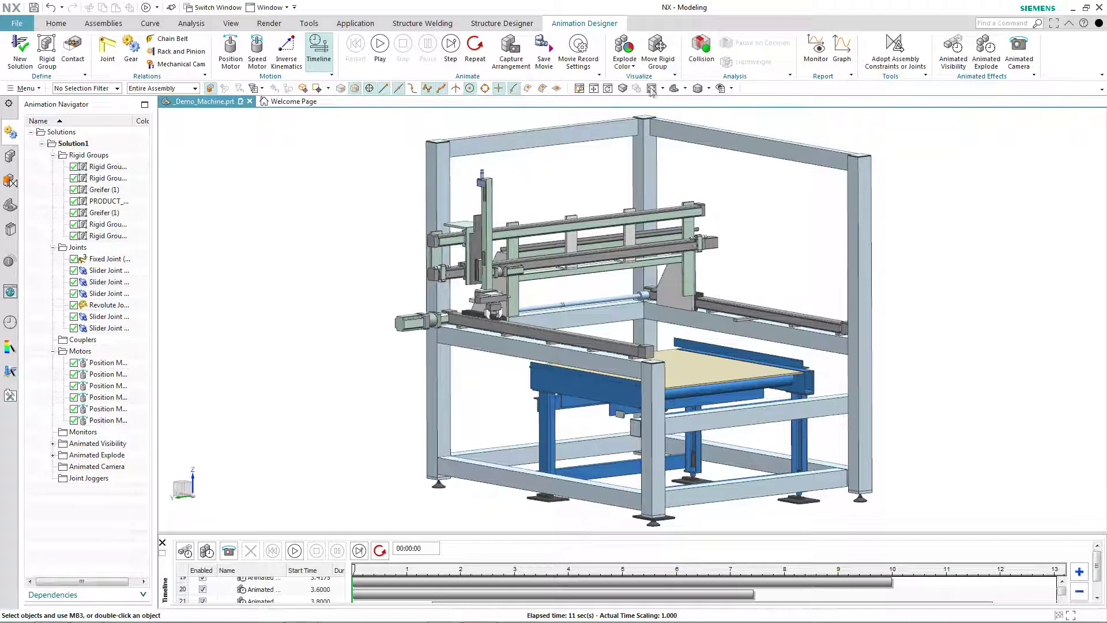
pyautogui.click(624, 88)
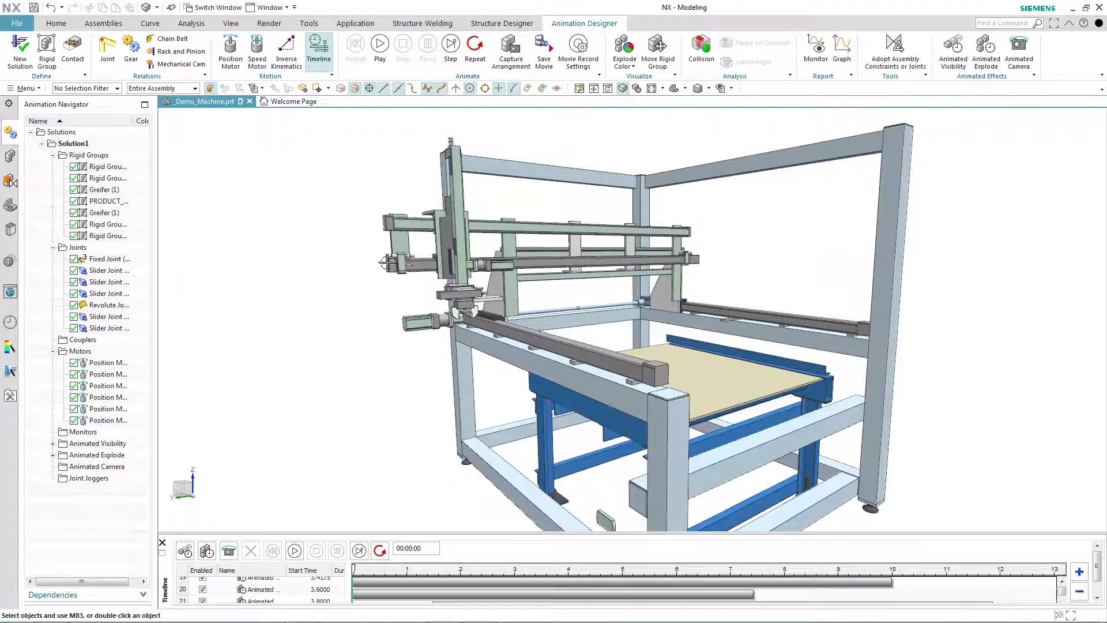
pyautogui.click(638, 89)
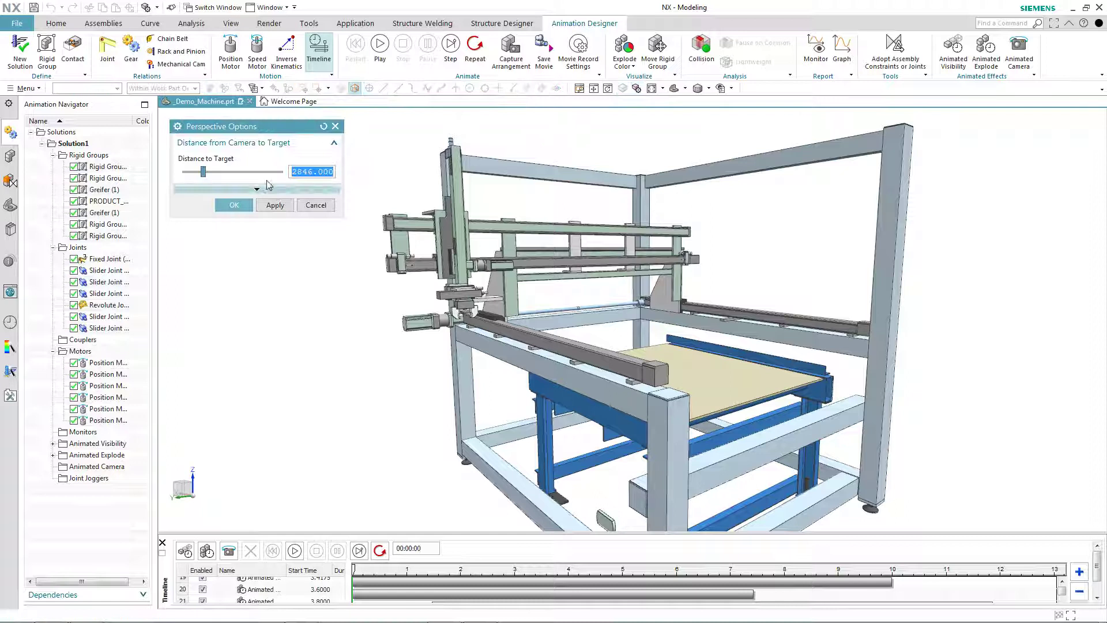
pyautogui.click(202, 174)
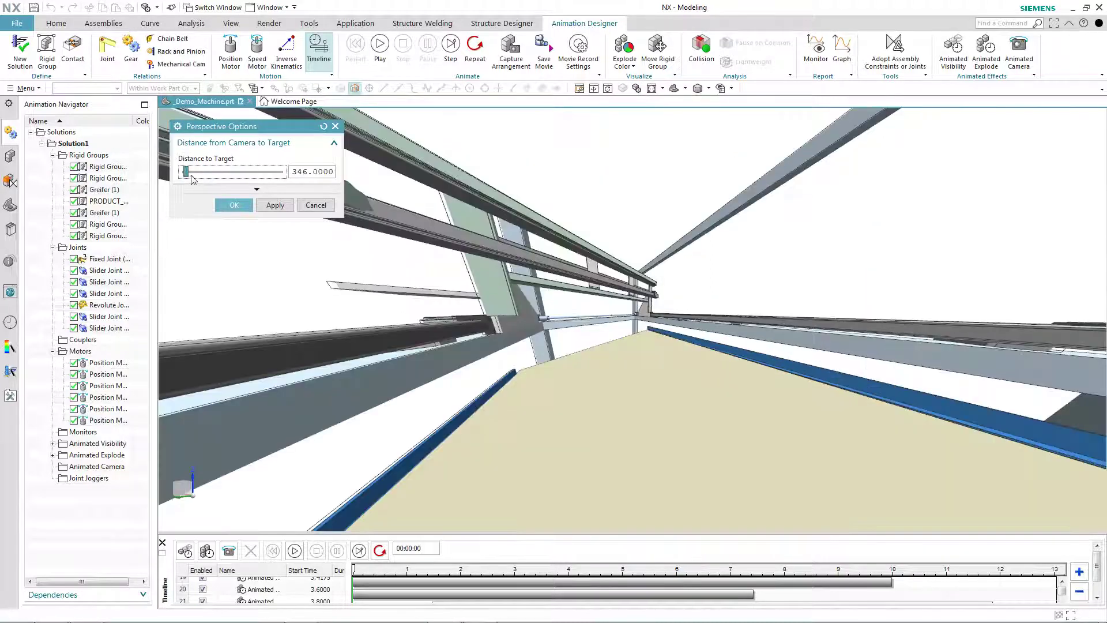
pyautogui.moveTo(186, 173); pyautogui.dragTo(211, 173)
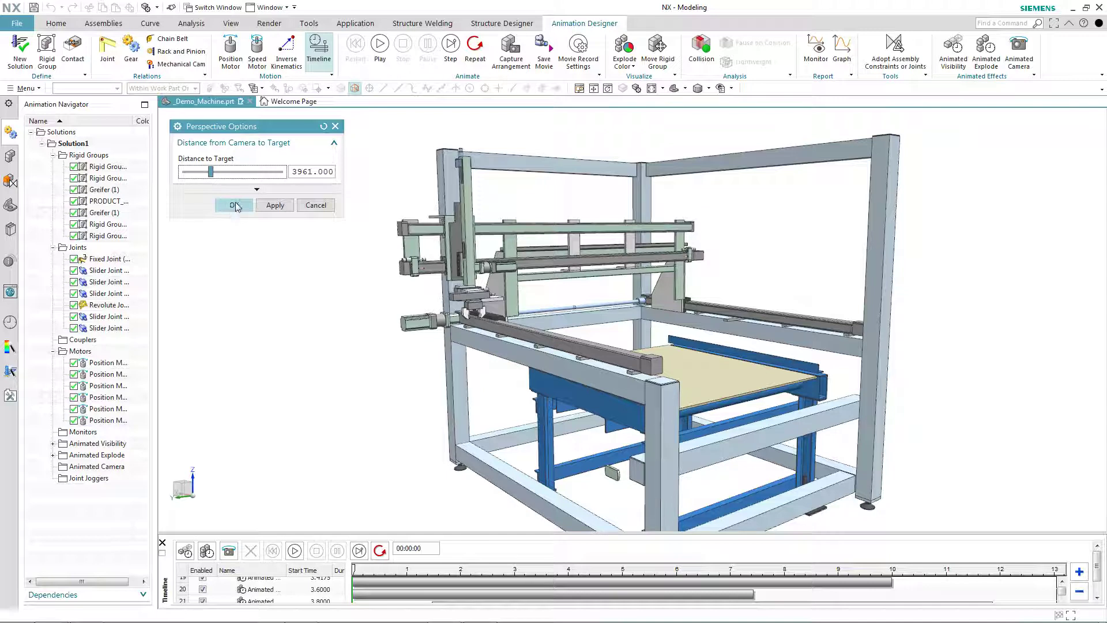
pyautogui.click(235, 206)
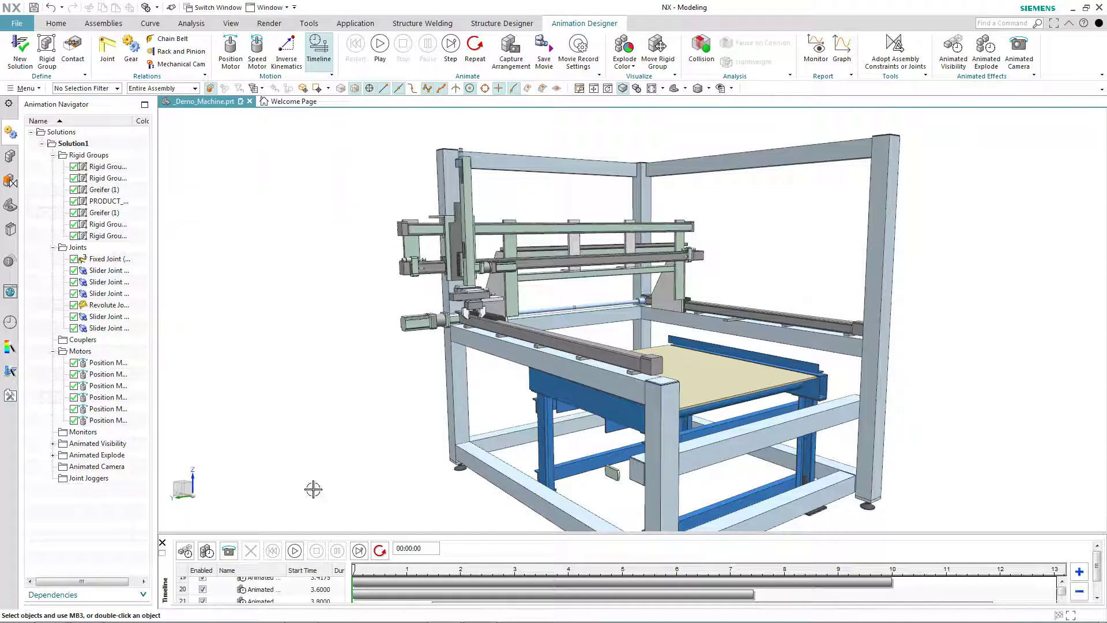
# - Capture animated camera keyframes at 0 s and about 3 s
pyautogui.click(228, 551)
pyautogui.moveTo(353, 568); pyautogui.dragTo(563, 578)
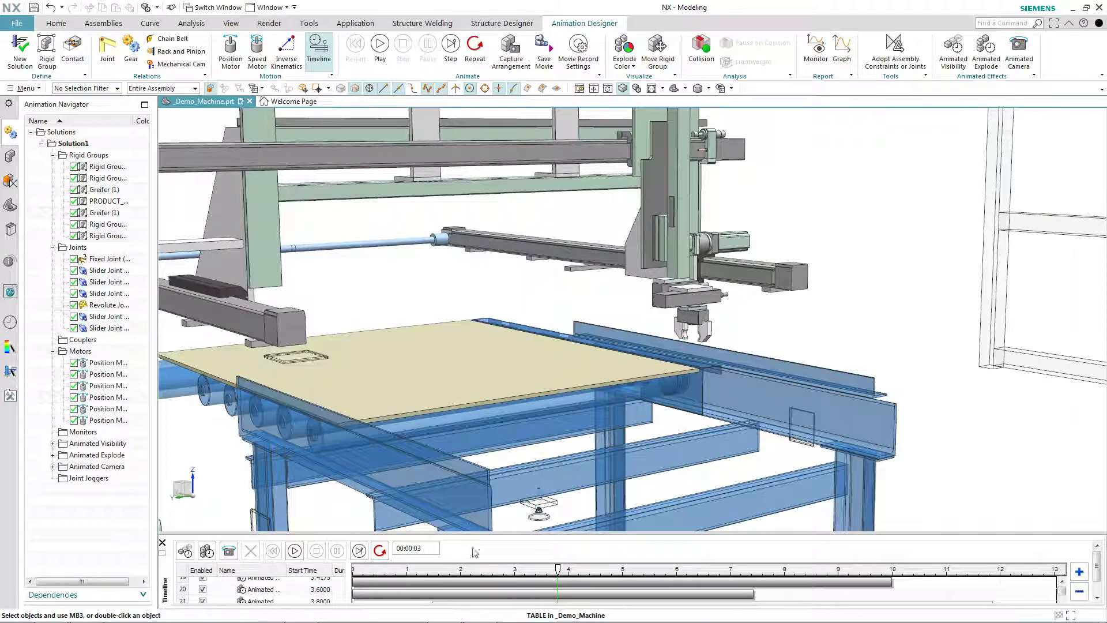
pyautogui.click(229, 551)
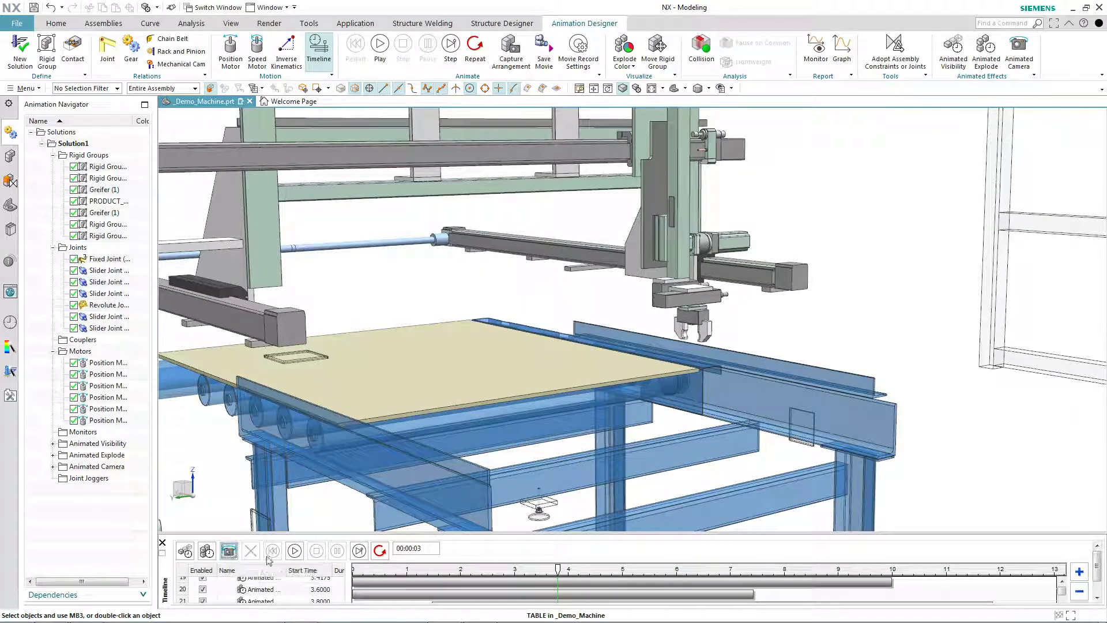
# - Advance to about 9.5 s, reframing the view around the gantry by orbiting, panning and zooming
pyautogui.moveTo(560, 572); pyautogui.dragTo(686, 567)
pyautogui.moveTo(766, 315); pyautogui.dragTo(686, 321, button='middle')
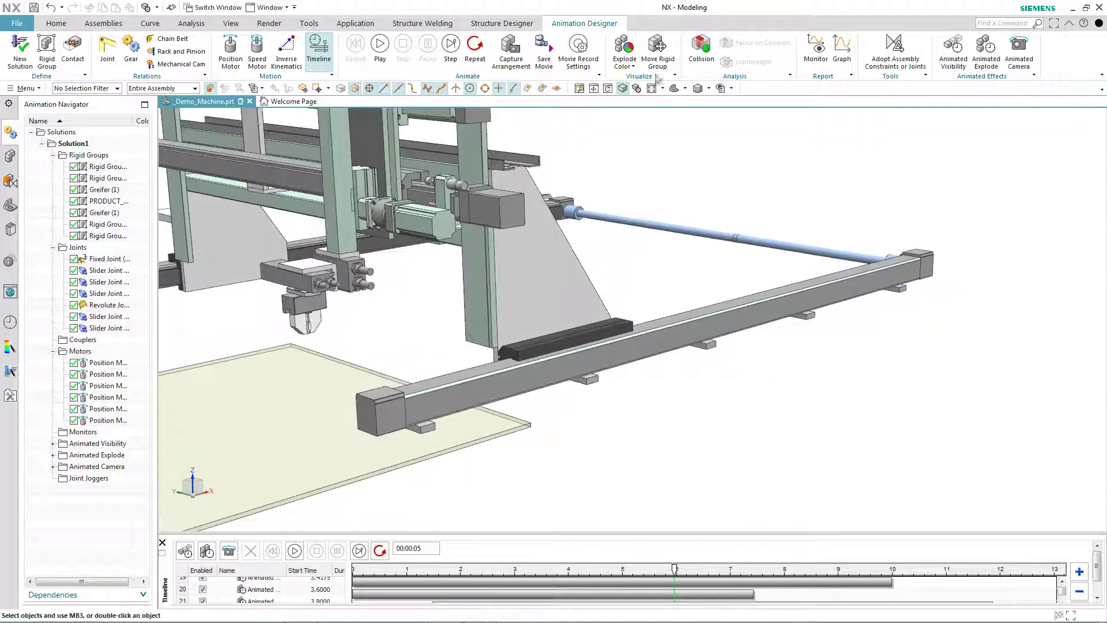
pyautogui.click(594, 87)
pyautogui.moveTo(346, 375); pyautogui.dragTo(593, 425)
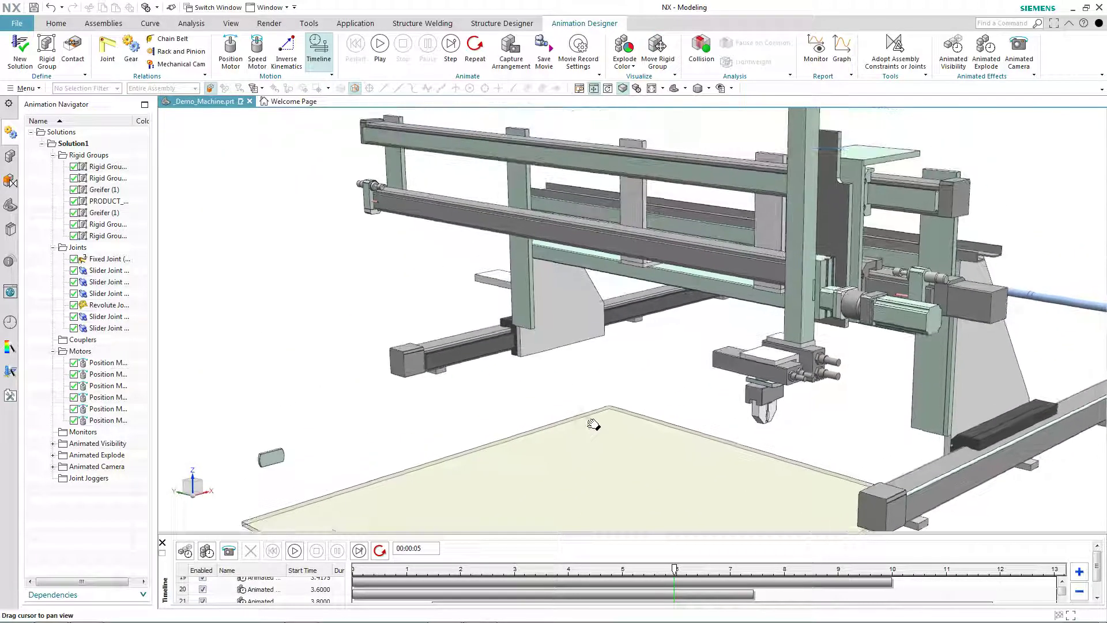
pyautogui.click(593, 88)
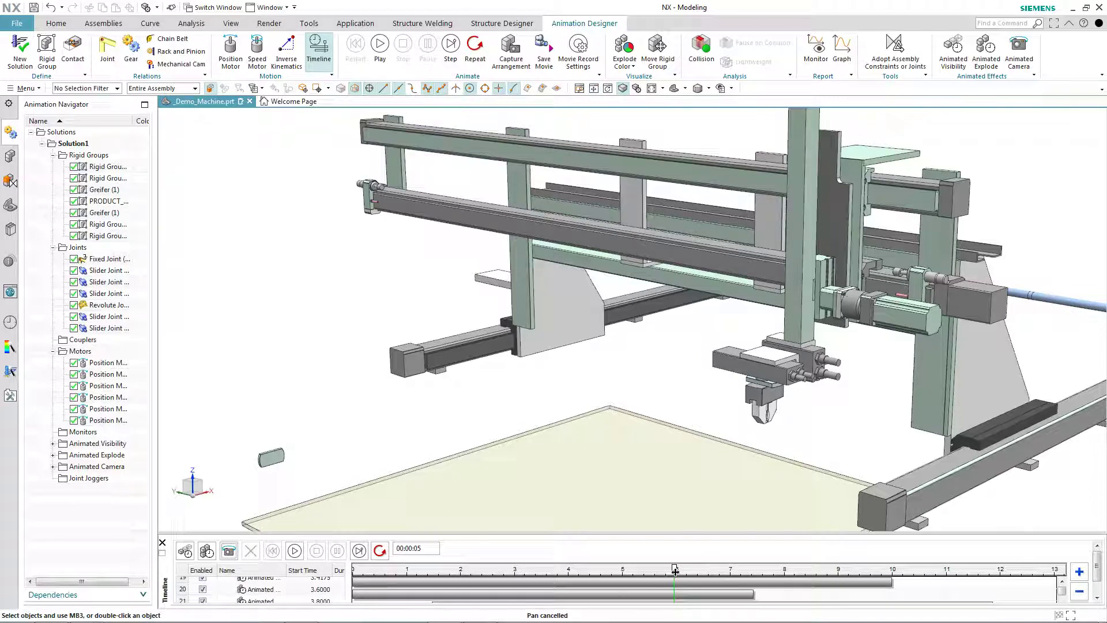
pyautogui.moveTo(677, 571); pyautogui.dragTo(873, 583)
pyautogui.scroll(-1, 767, 297)
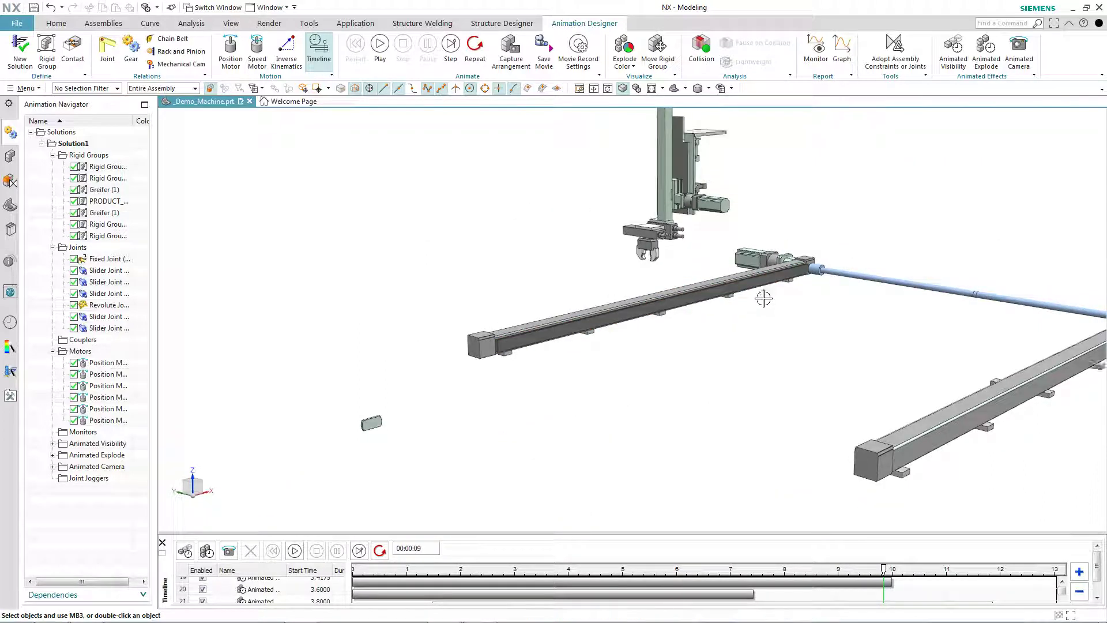
pyautogui.scroll(-1, 808, 306)
pyautogui.scroll(-2, 383, 327)
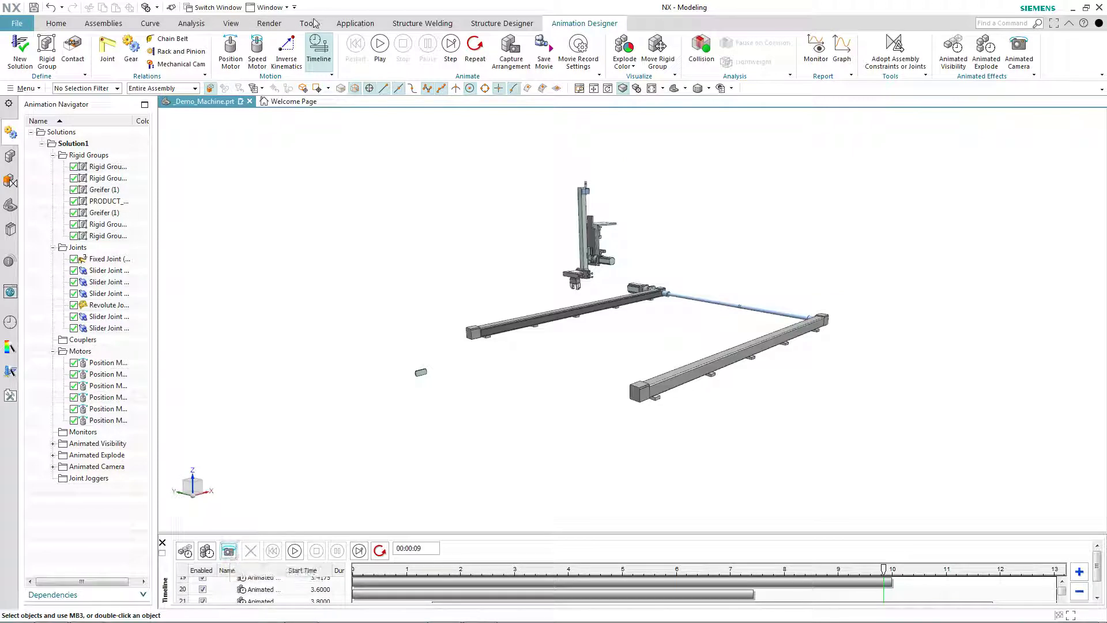
# - Hide the timeline panel and play the animation with its camera moves
pyautogui.click(317, 51)
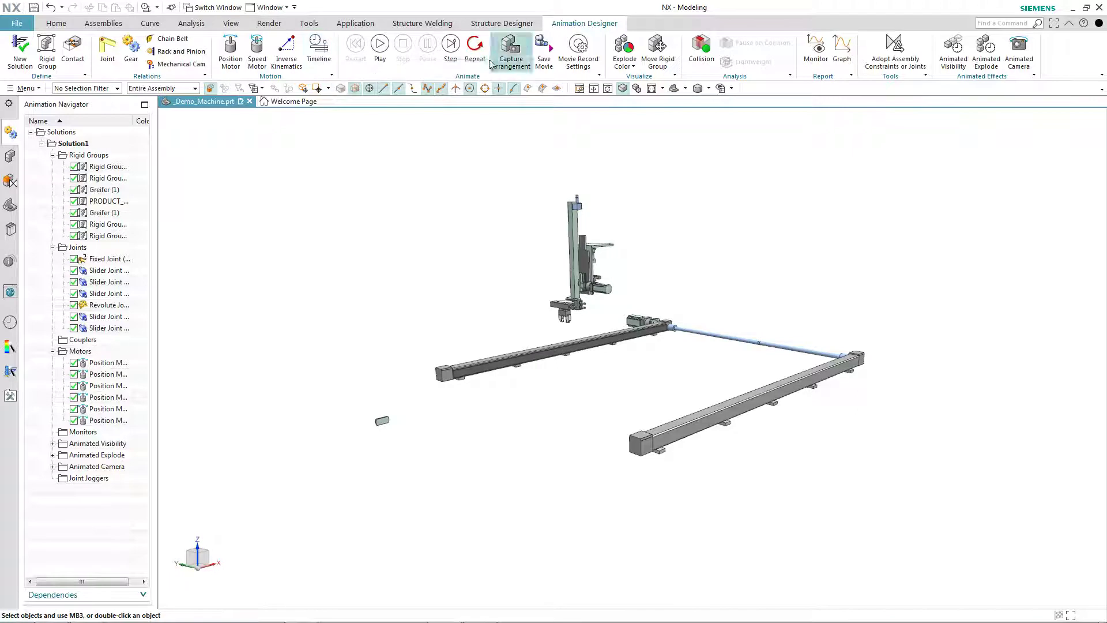
pyautogui.click(379, 52)
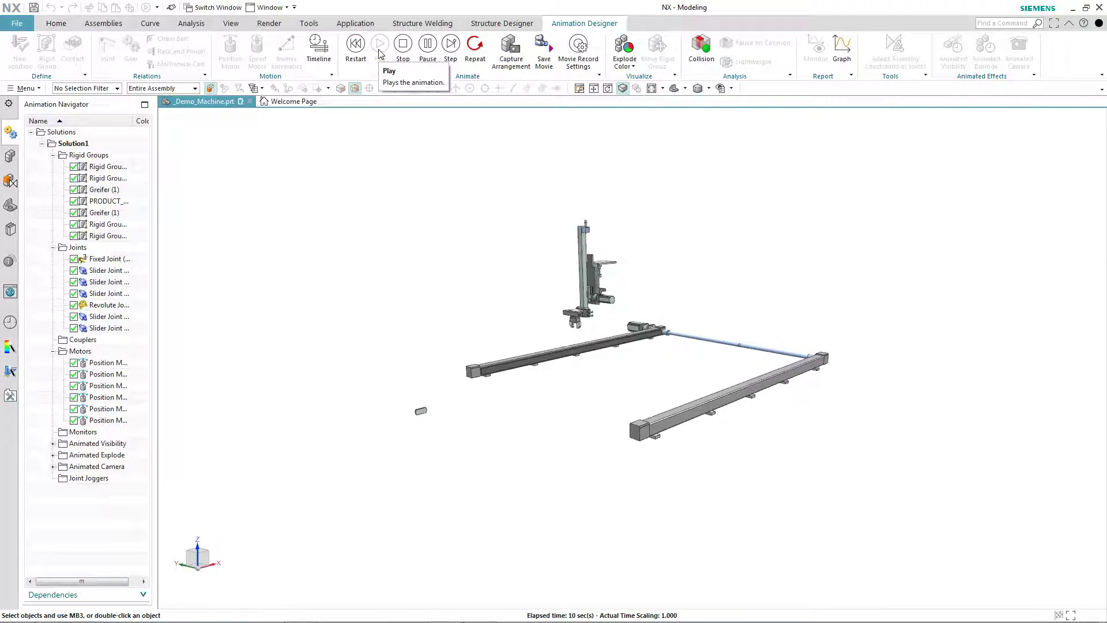
# - Stop the animation at the start and switch the viewport to a dark background
pyautogui.click(395, 53)
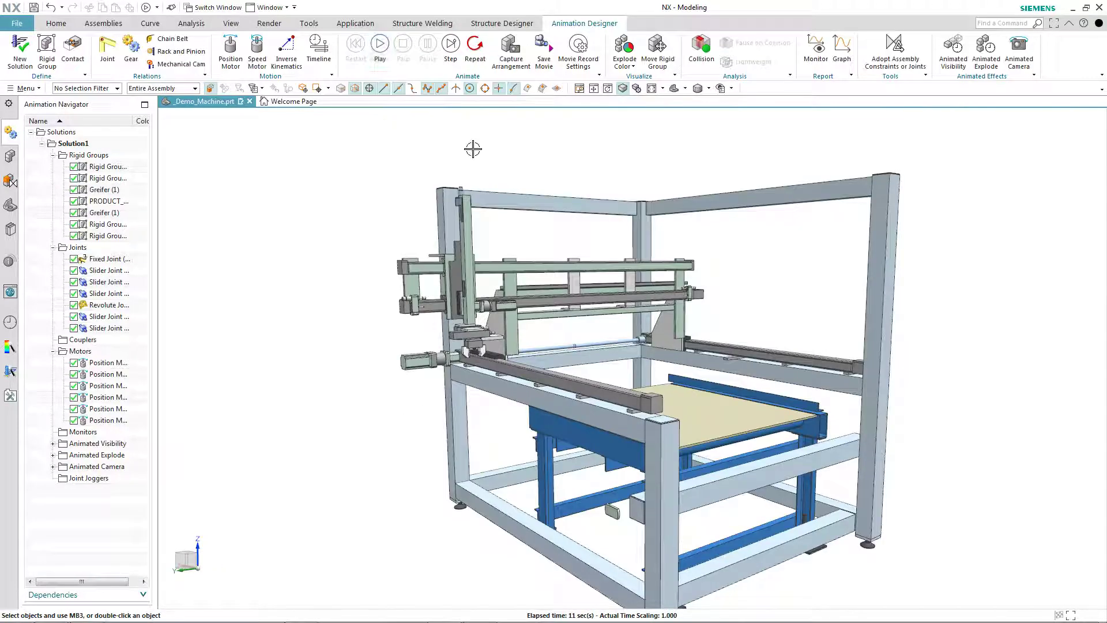
pyautogui.rightClick(333, 182)
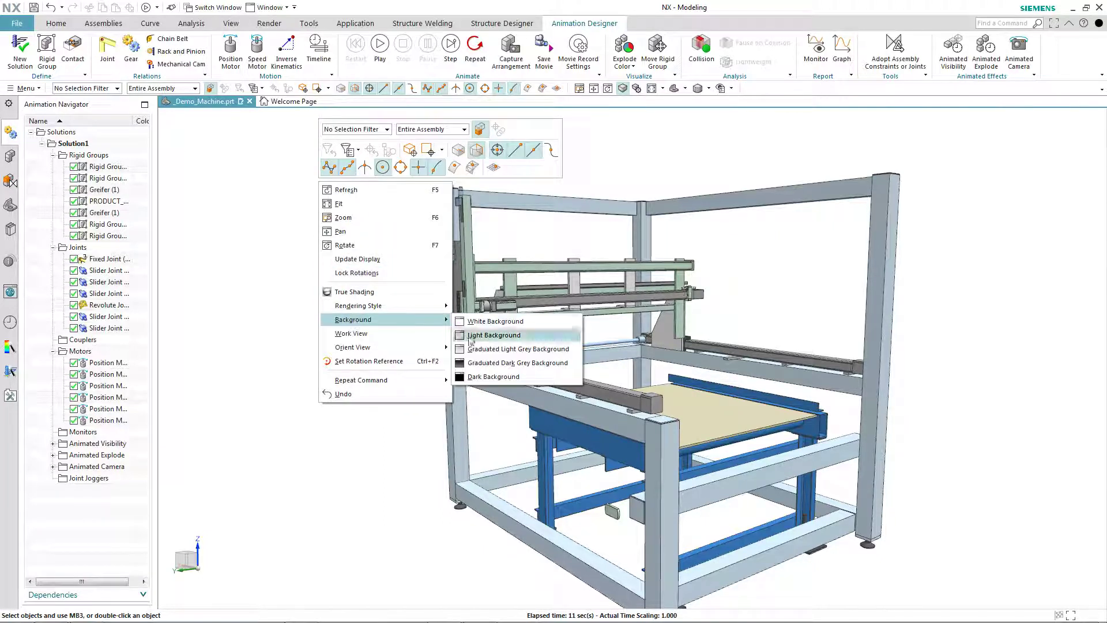
pyautogui.click(484, 377)
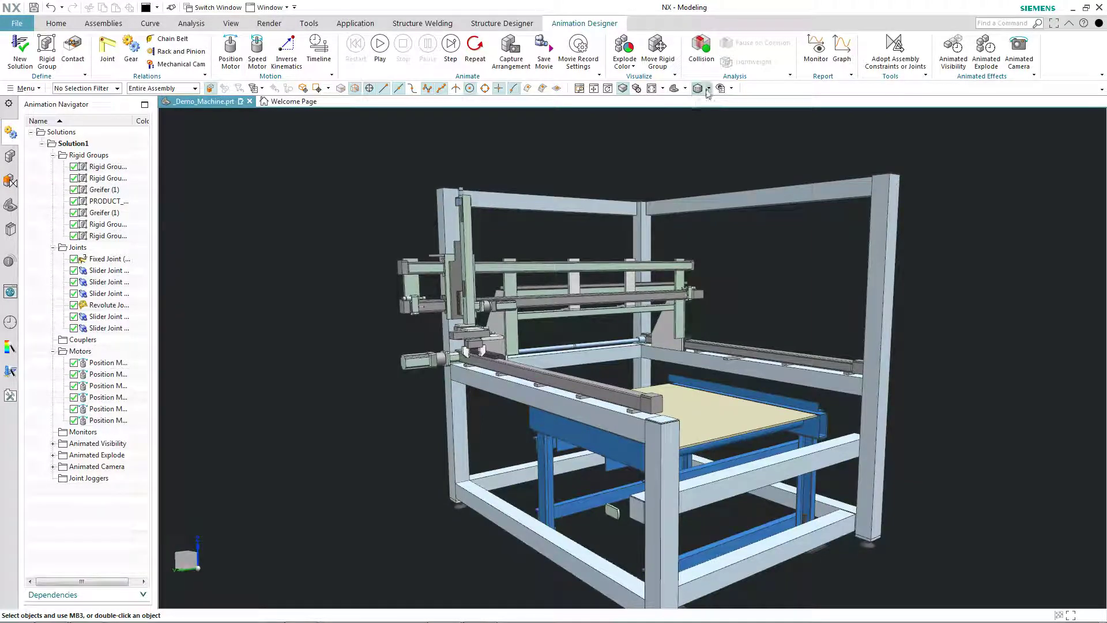
# - Render the machine as wireframe with hidden edges and replay the animation from 0 s
pyautogui.click(708, 90)
pyautogui.click(725, 146)
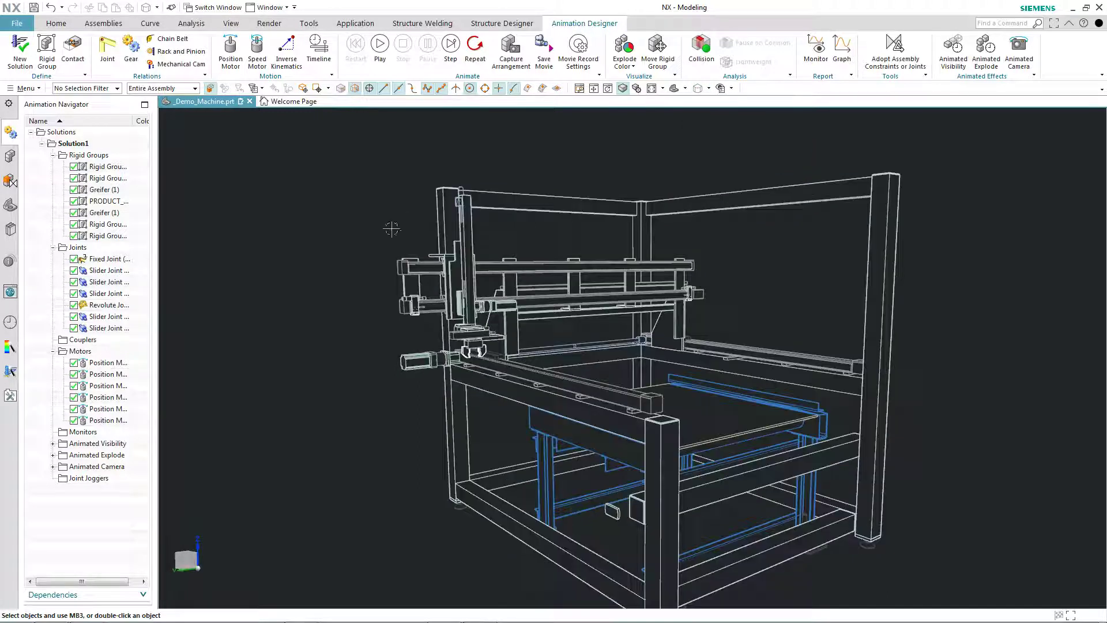
pyautogui.click(379, 56)
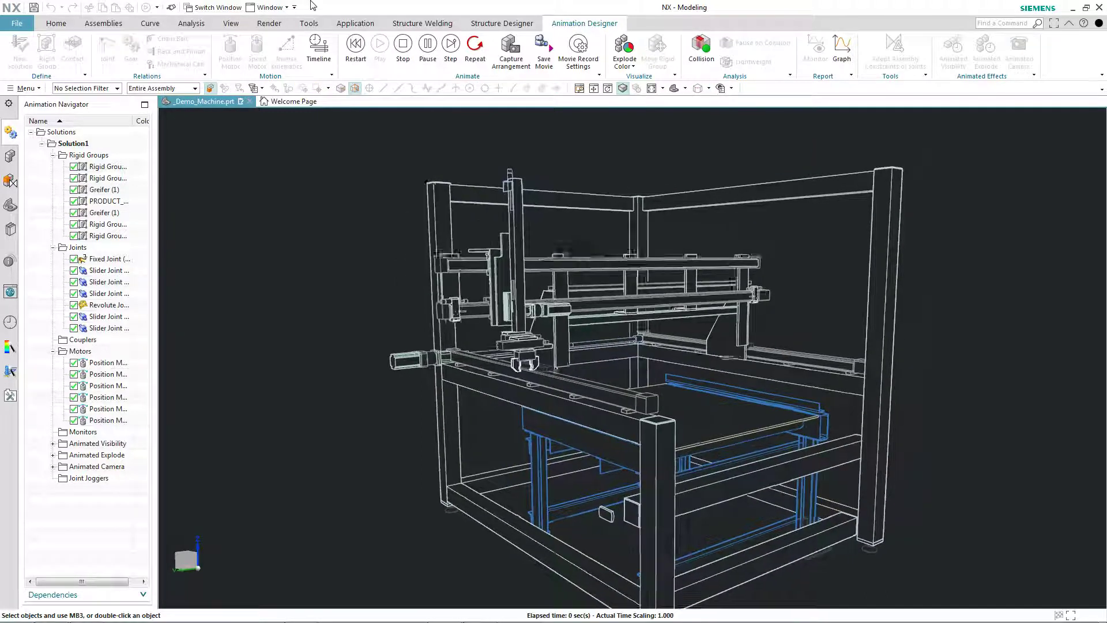